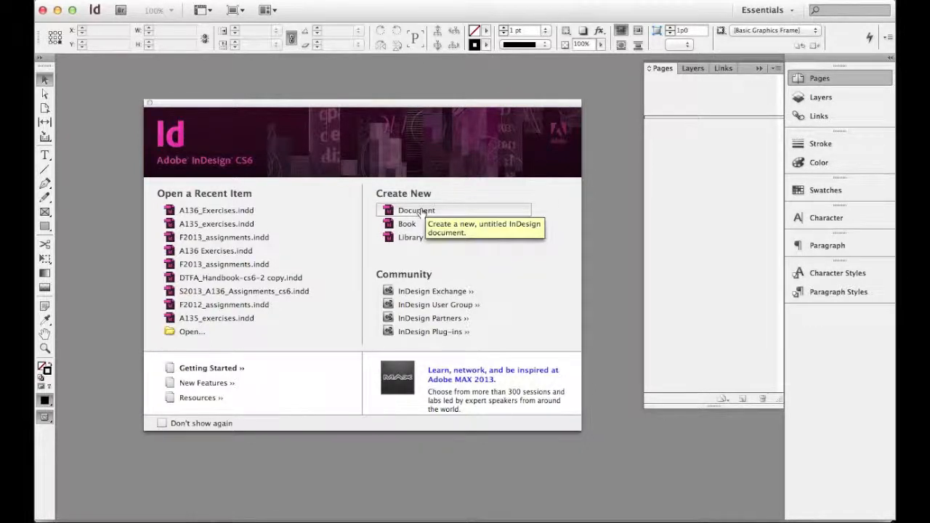
# - Create a new one-page print document with the Compact Disc page size
pyautogui.click(423, 211)
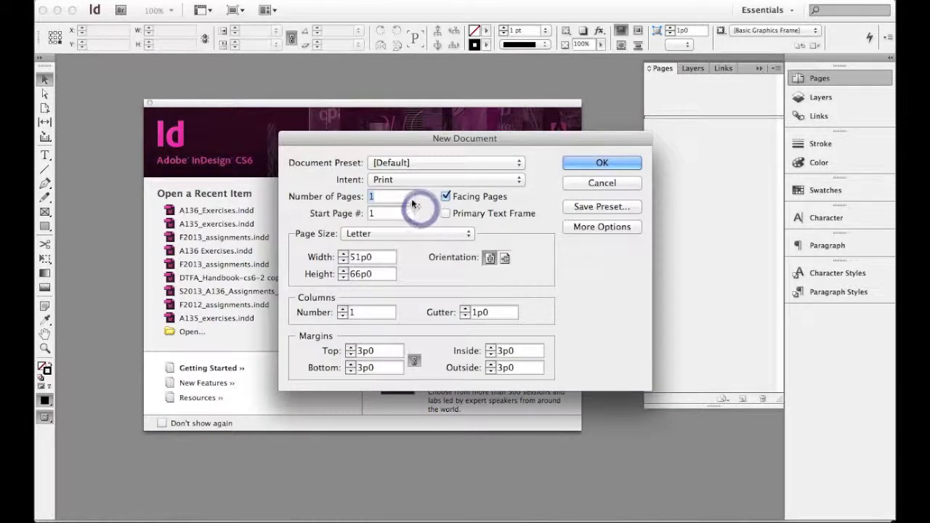
pyautogui.click(396, 234)
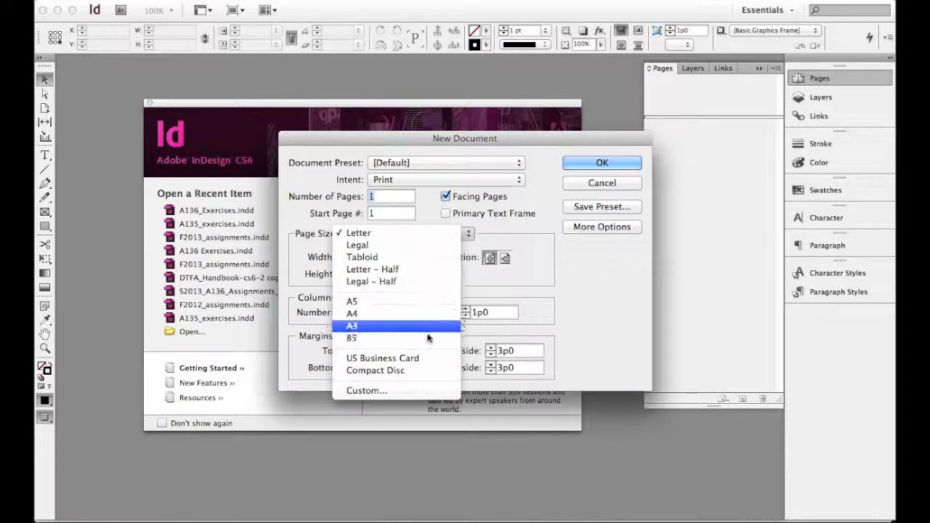
pyautogui.click(423, 370)
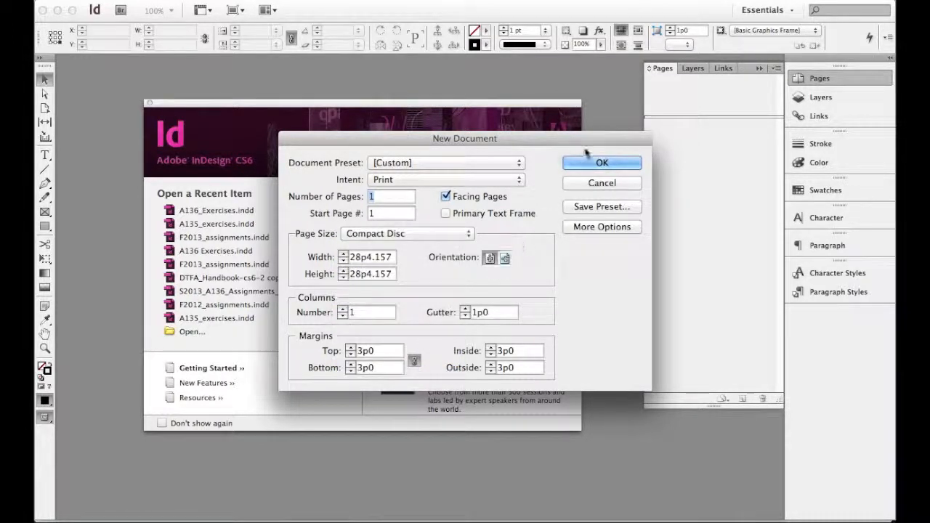
pyautogui.click(607, 166)
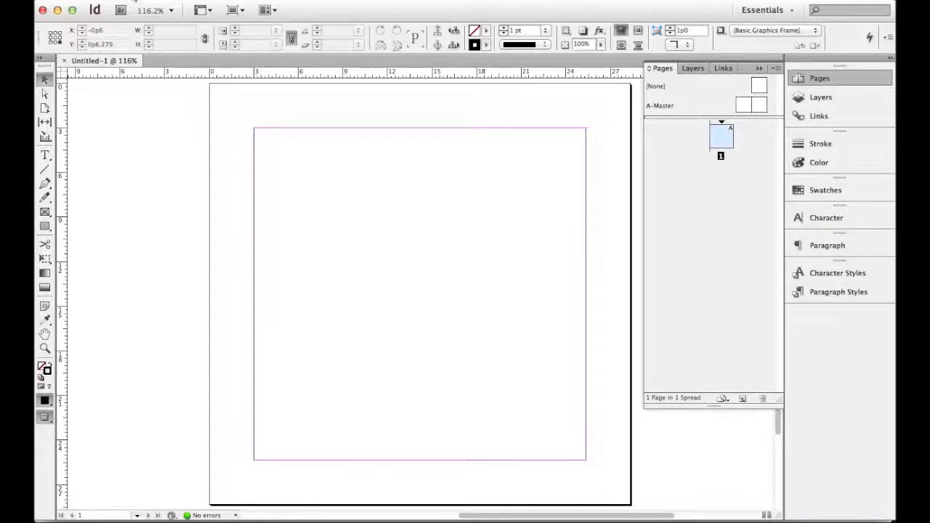
# - Set both the horizontal and vertical ruler units to inches in the Units & Increments preferences
pyautogui.click(102, 0)
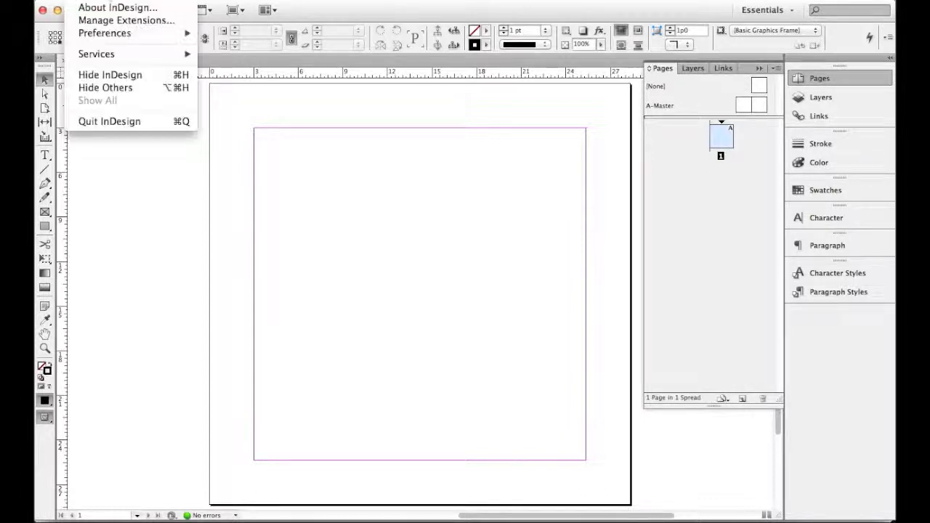
pyautogui.moveTo(110, 36)
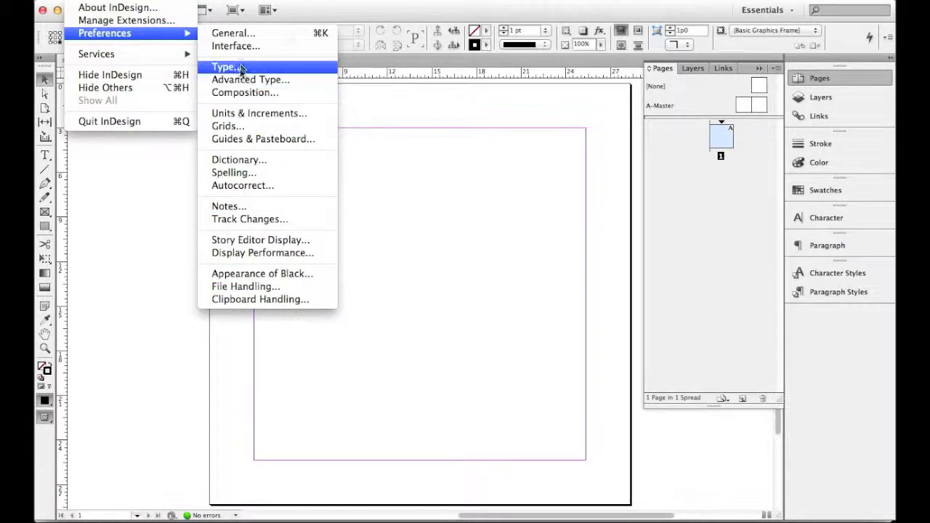
pyautogui.click(248, 113)
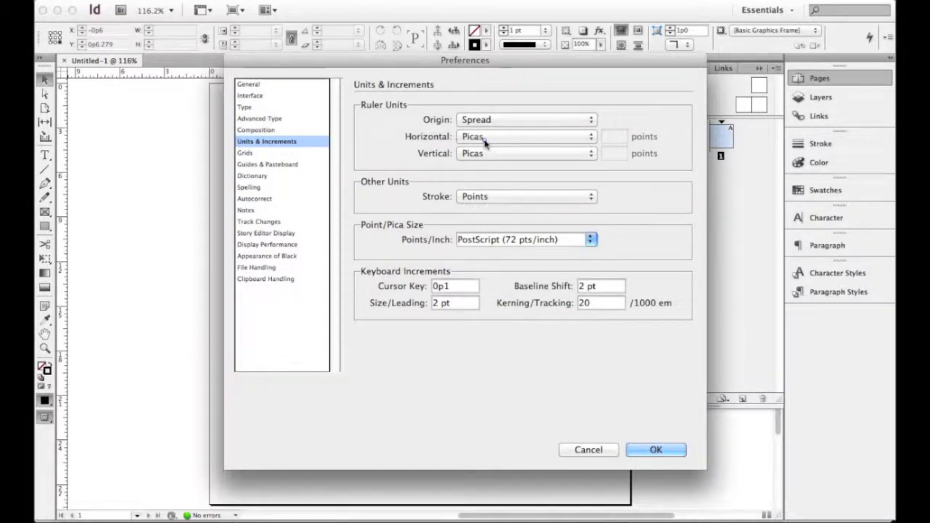
pyautogui.click(484, 139)
pyautogui.click(488, 154)
pyautogui.click(488, 154)
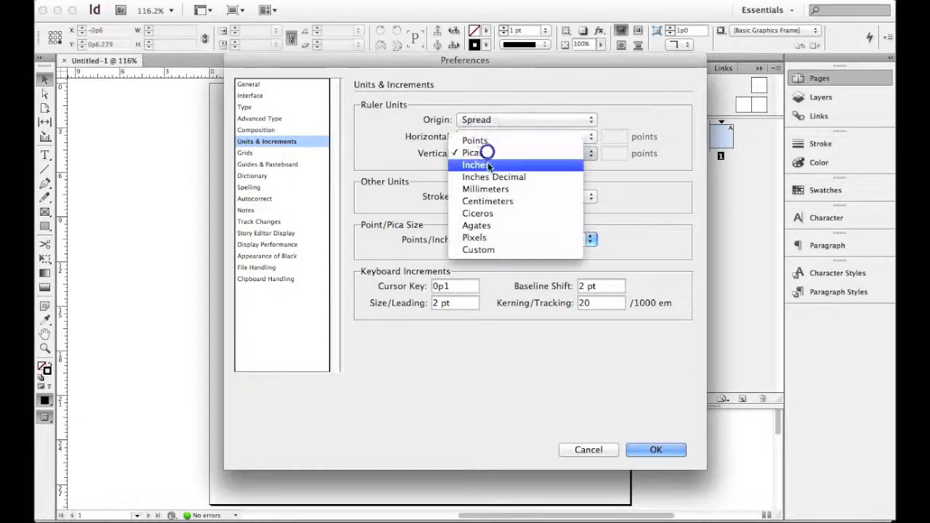
pyautogui.click(489, 161)
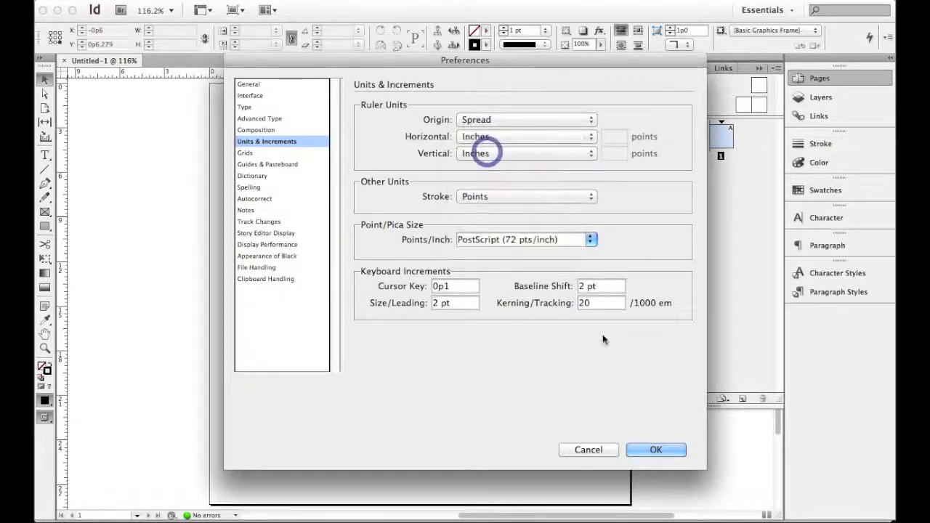
pyautogui.click(656, 450)
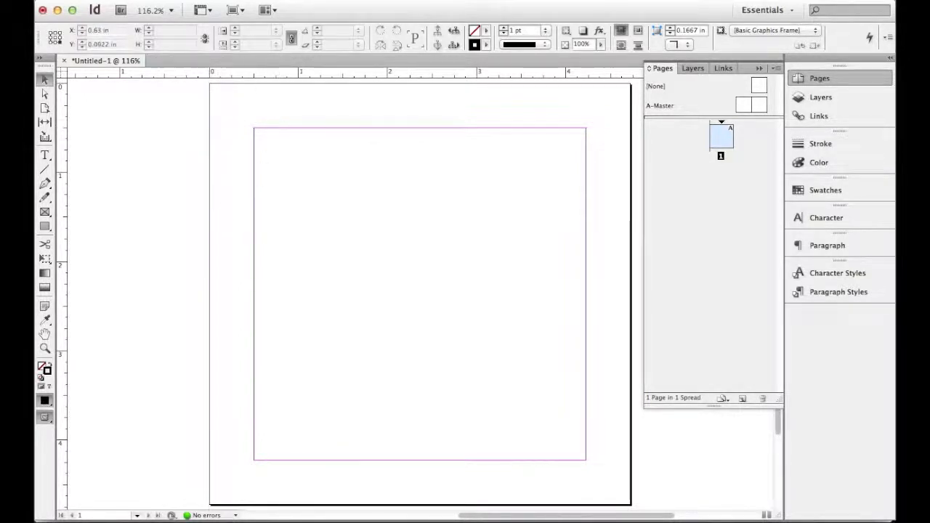
# - Set the top, bottom, inside and outside page margins to 0 in
pyautogui.click(193, 2)
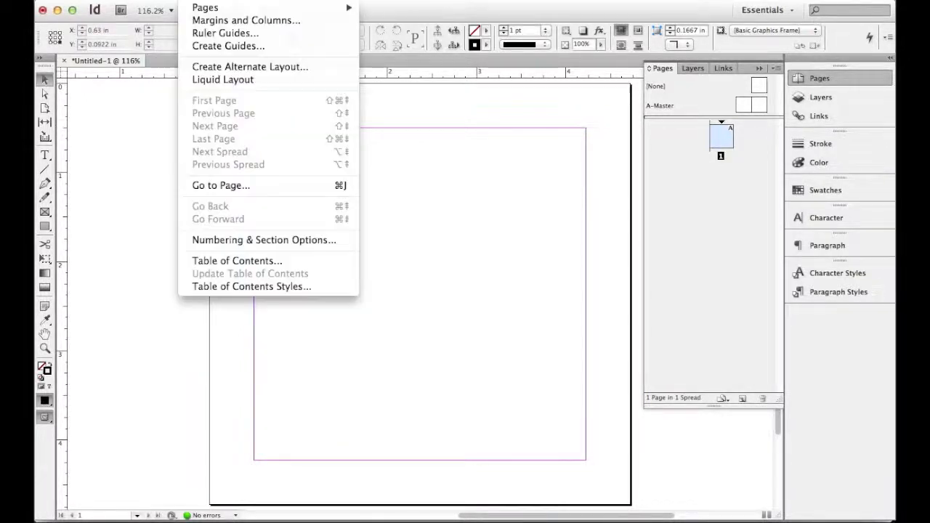
pyautogui.click(205, 20)
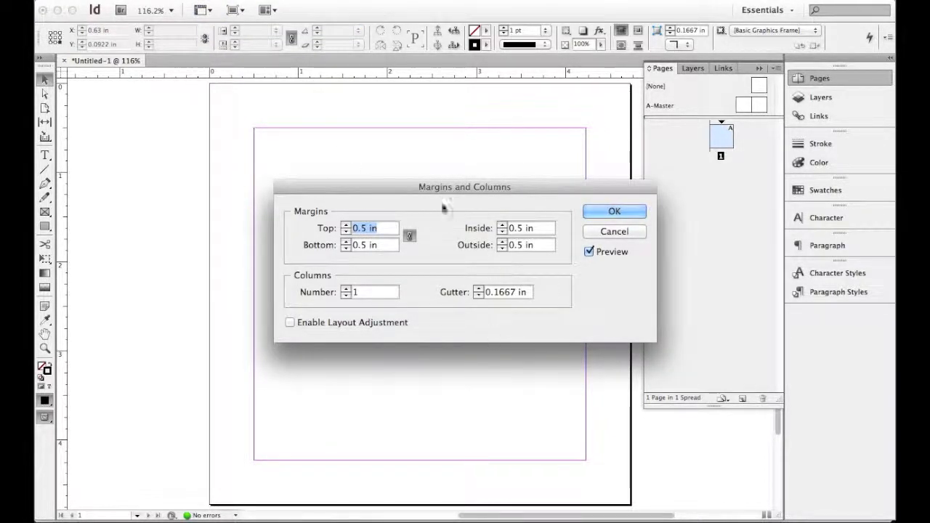
pyautogui.click(364, 229)
pyautogui.press('BackSpace')
pyautogui.write('0')
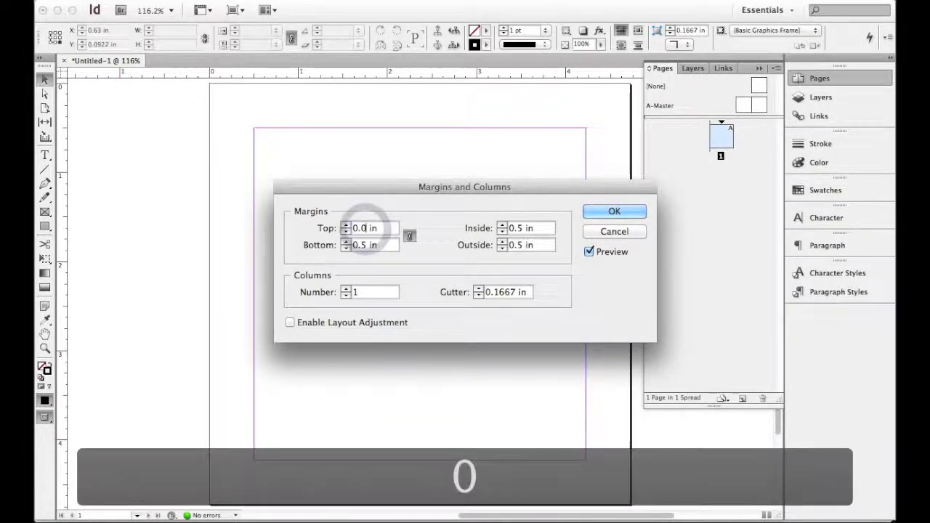
pyautogui.press('Tab')
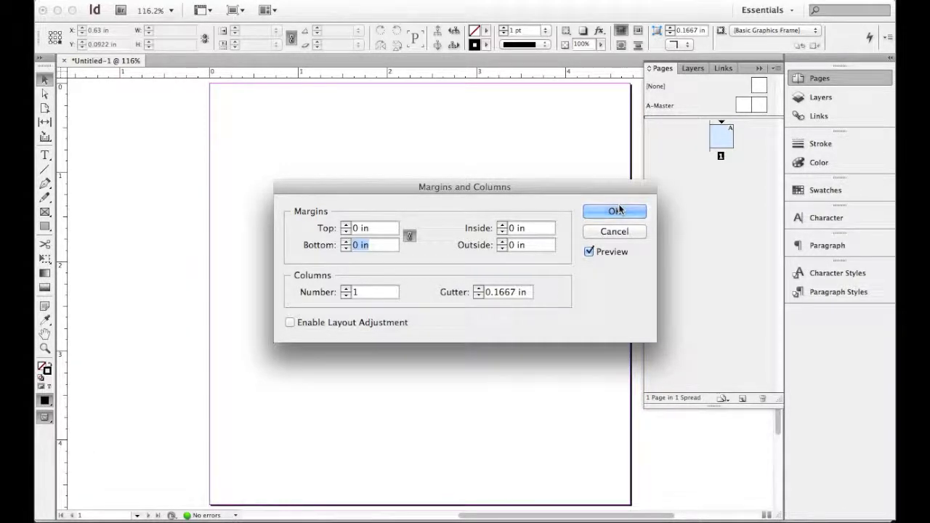
pyautogui.click(617, 212)
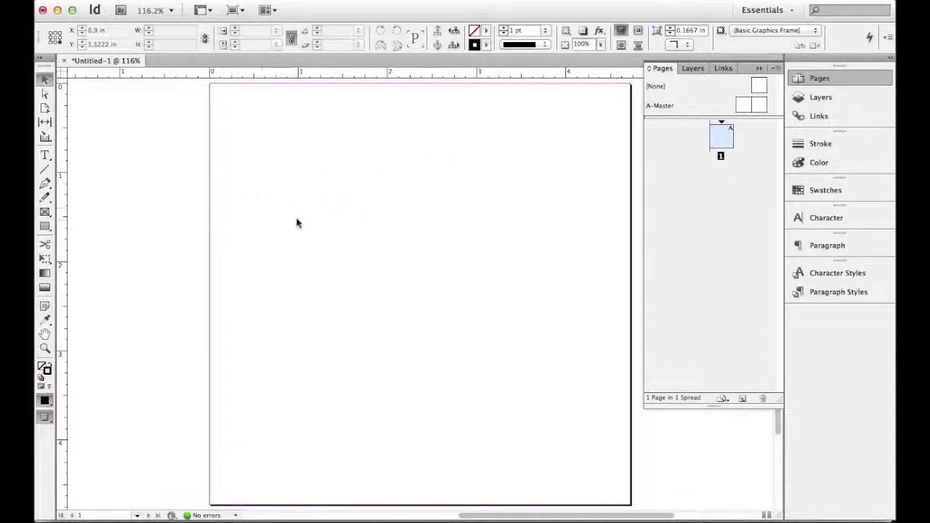
# - Place 1280-rhino-drop.jpg from the Desktop Backgrounds folder in Pictures at full size, starting just outside the page's upper-left corner
pyautogui.click(136, 1)
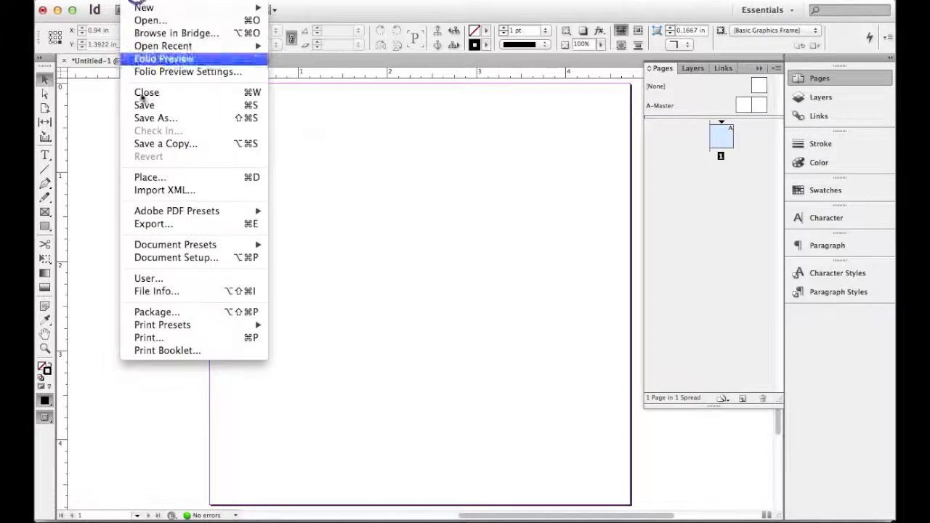
pyautogui.click(150, 178)
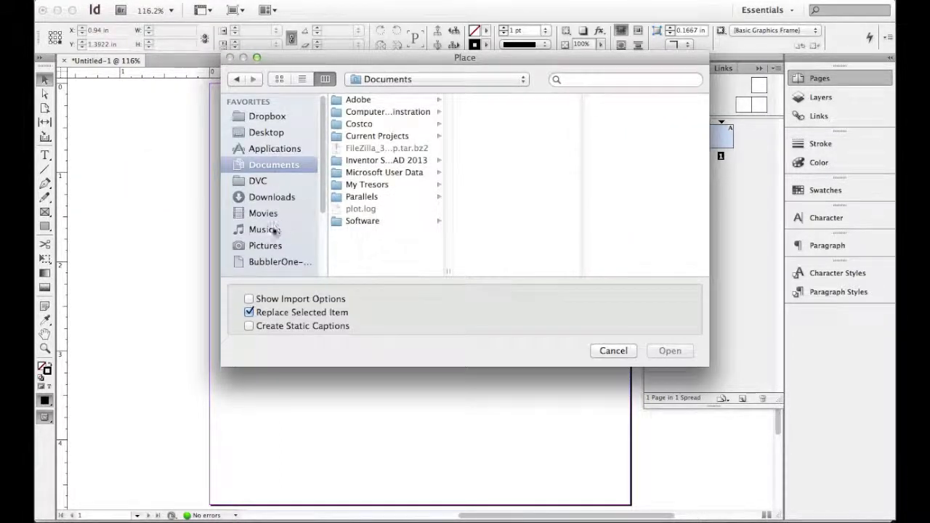
pyautogui.click(275, 242)
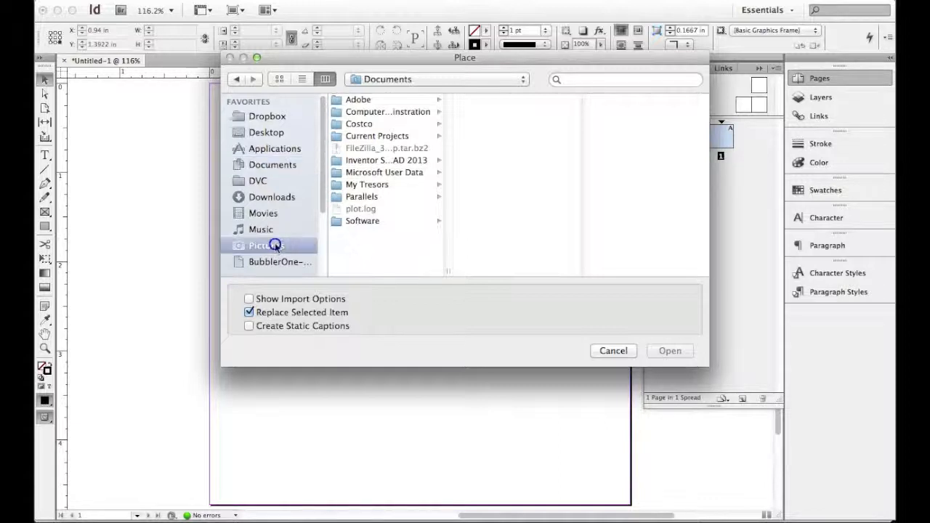
pyautogui.click(386, 138)
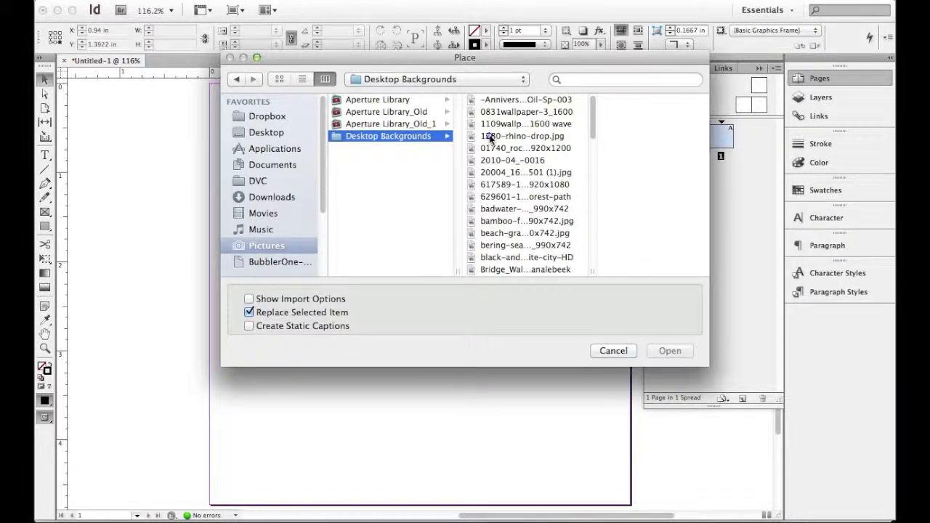
pyautogui.click(490, 138)
pyautogui.click(677, 348)
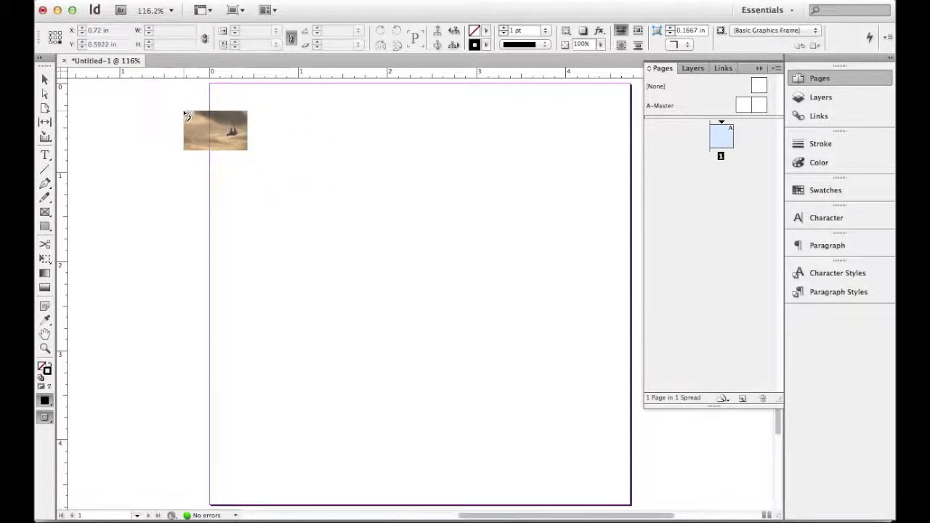
pyautogui.click(184, 111)
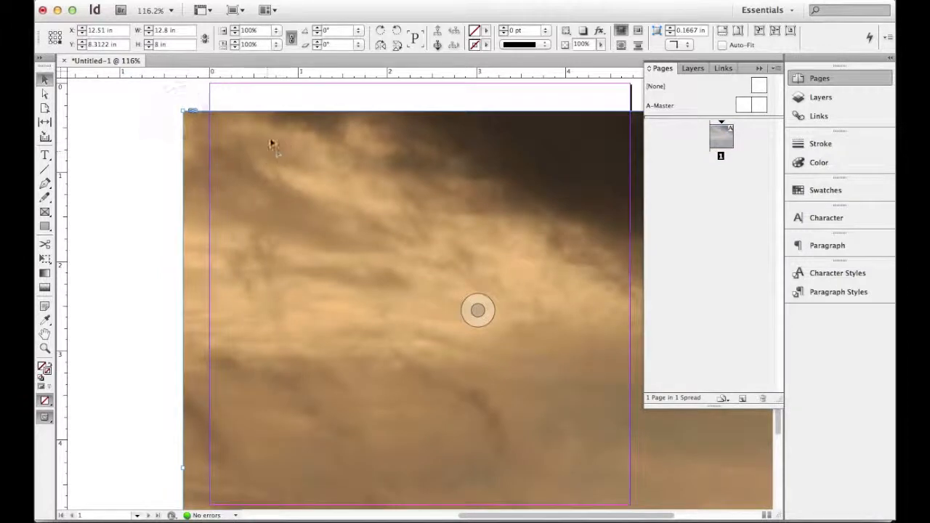
# - Move the rhino photo over the page and scale it down with Free Transform to about 5.95 × 3.72 in
pyautogui.press('super+minus')
pyautogui.press('super+minus')
pyautogui.press('super+minus')
pyautogui.press('super+minus')
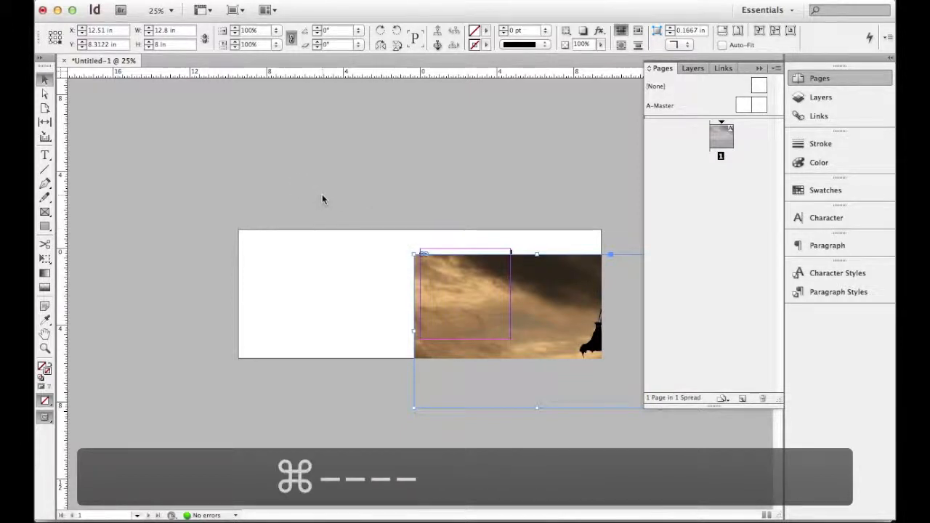
pyautogui.moveTo(549, 297); pyautogui.dragTo(470, 260)
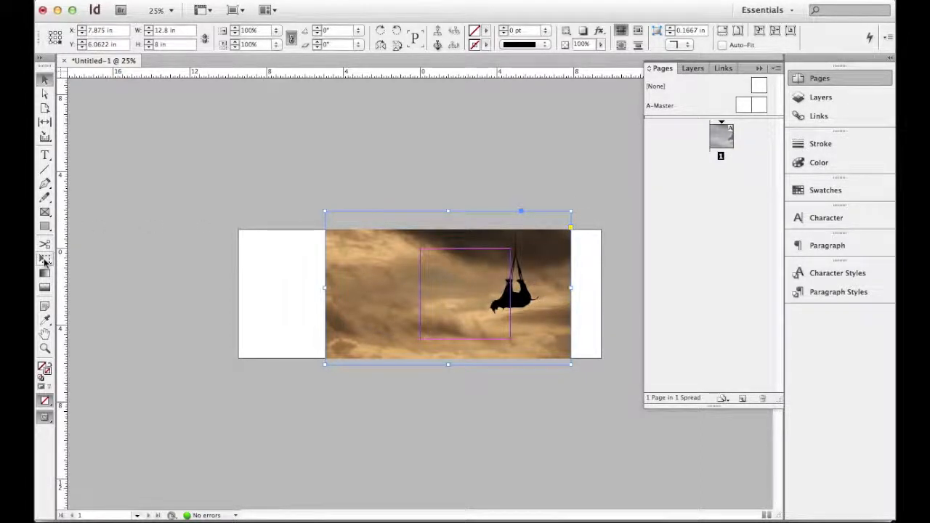
pyautogui.click(44, 260)
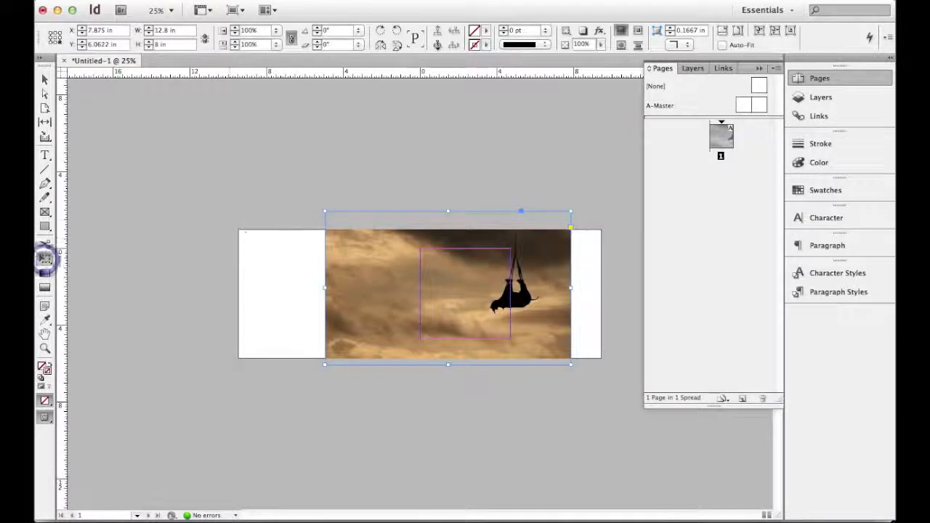
pyautogui.moveTo(324, 210); pyautogui.dragTo(394, 271)
pyautogui.moveTo(568, 367); pyautogui.dragTo(517, 333)
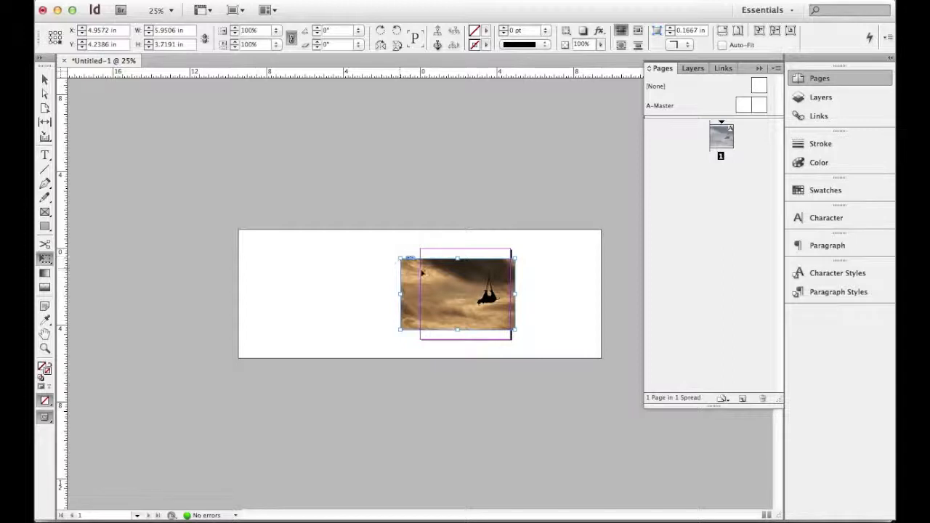
# - Delete the placed rhino photo from the page
pyautogui.press('super+0')
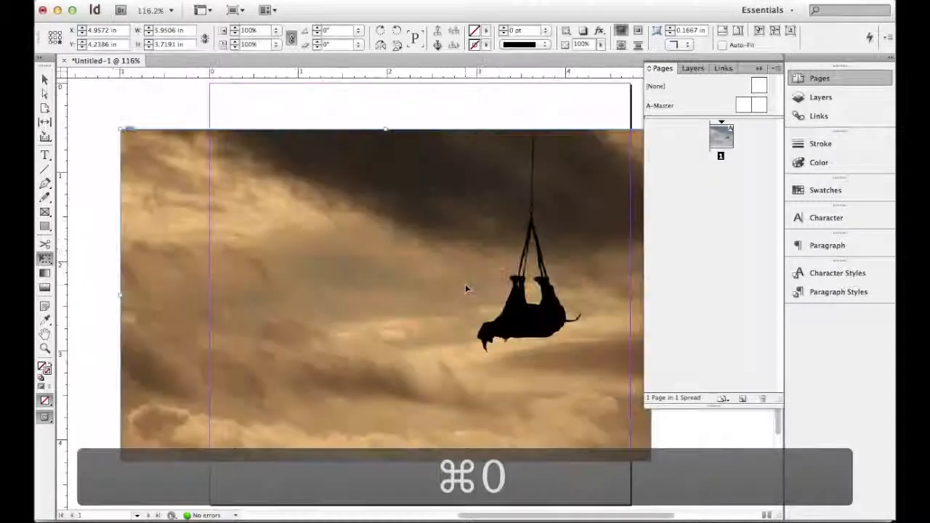
pyautogui.click(175, 106)
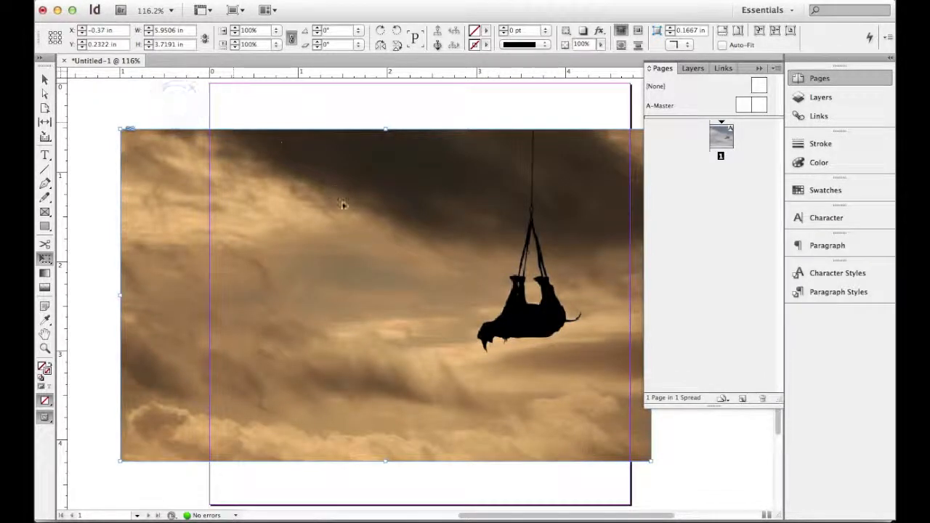
pyautogui.press('Delete')
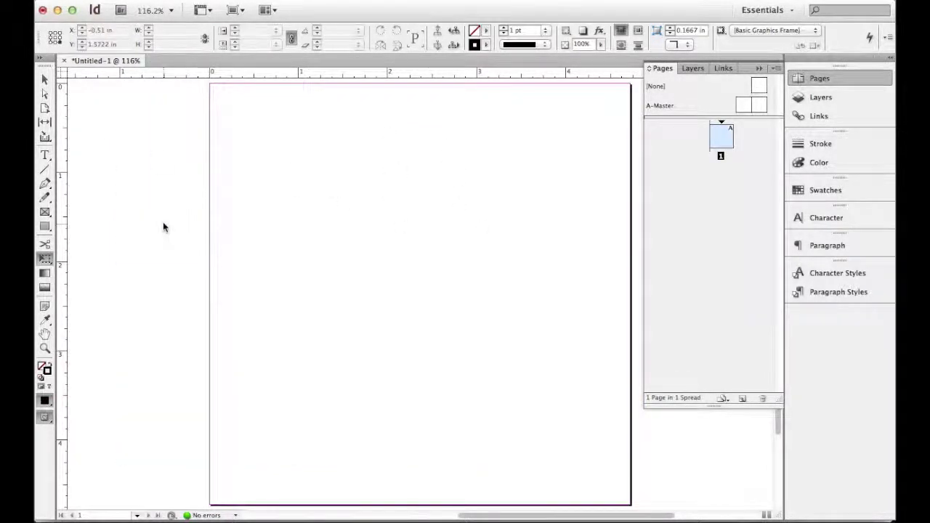
# - Draw a rectangle frame covering the whole page, about 4.72 × 4.72 in, with the Rectangle Frame Tool
pyautogui.click(45, 213)
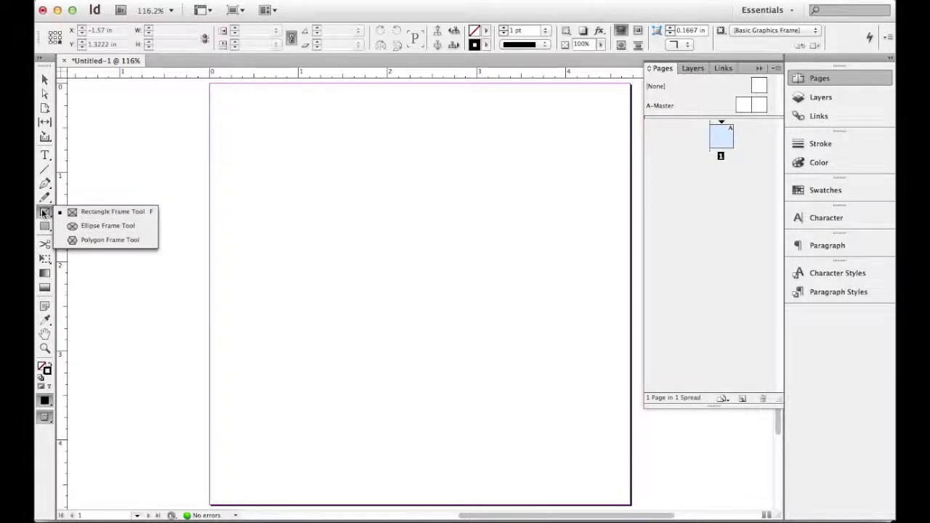
pyautogui.click(133, 211)
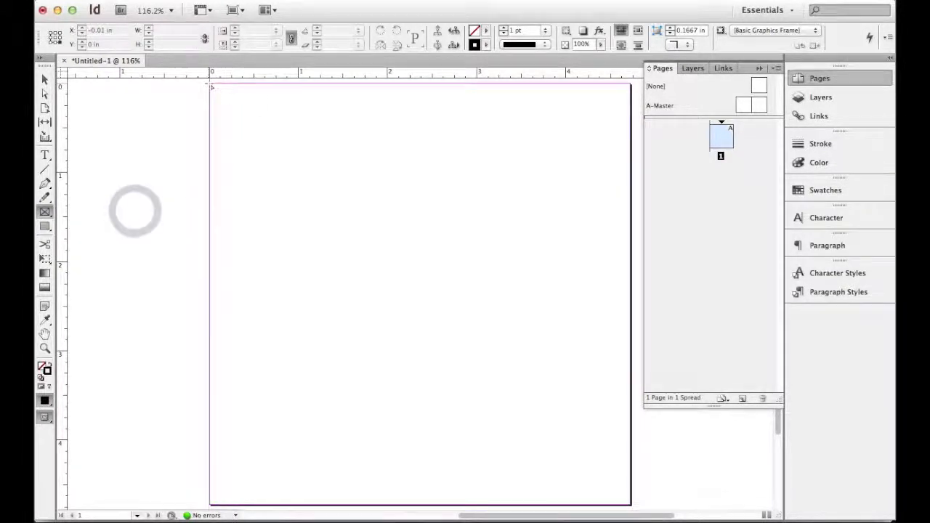
pyautogui.moveTo(211, 86); pyautogui.dragTo(631, 505)
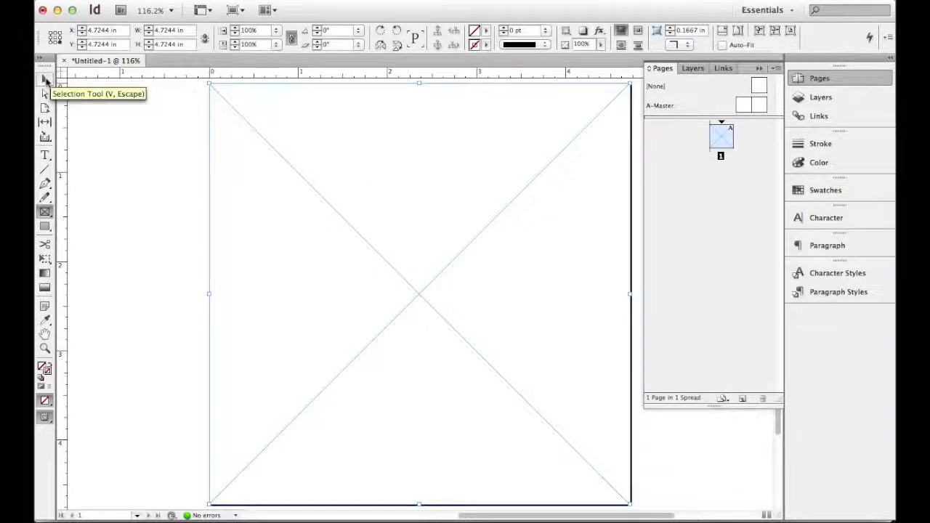
# - Place 1280-rhino-drop.jpg from the Desktop Backgrounds folder inside the full-page frame
pyautogui.click(45, 80)
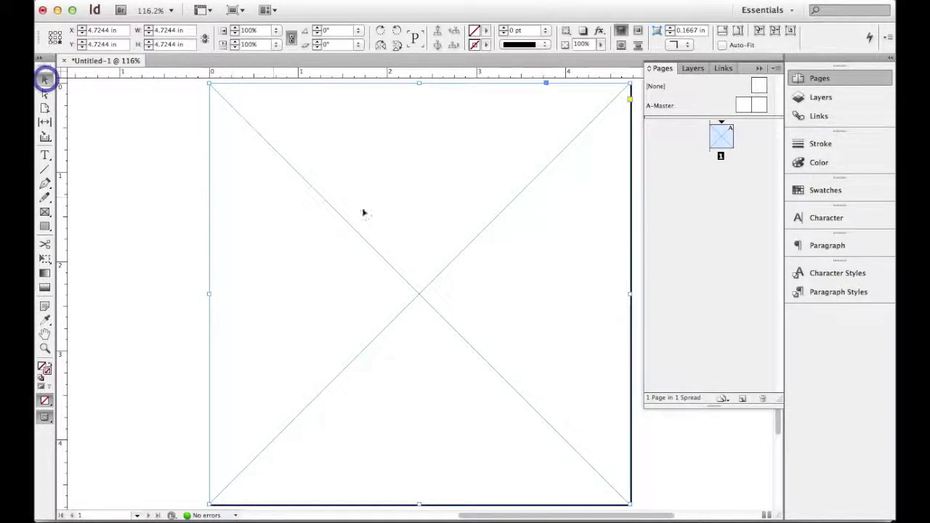
pyautogui.click(114, 167)
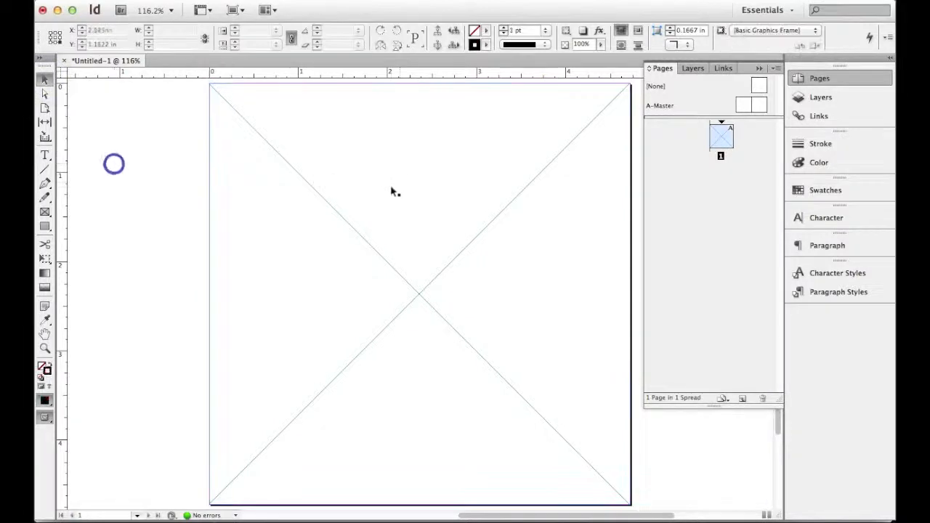
pyautogui.click(345, 219)
pyautogui.click(149, 1)
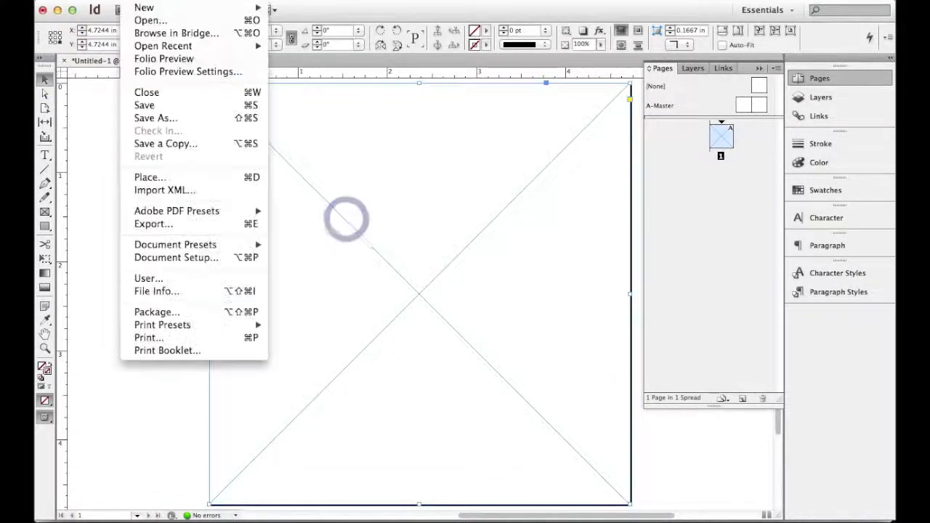
pyautogui.click(162, 182)
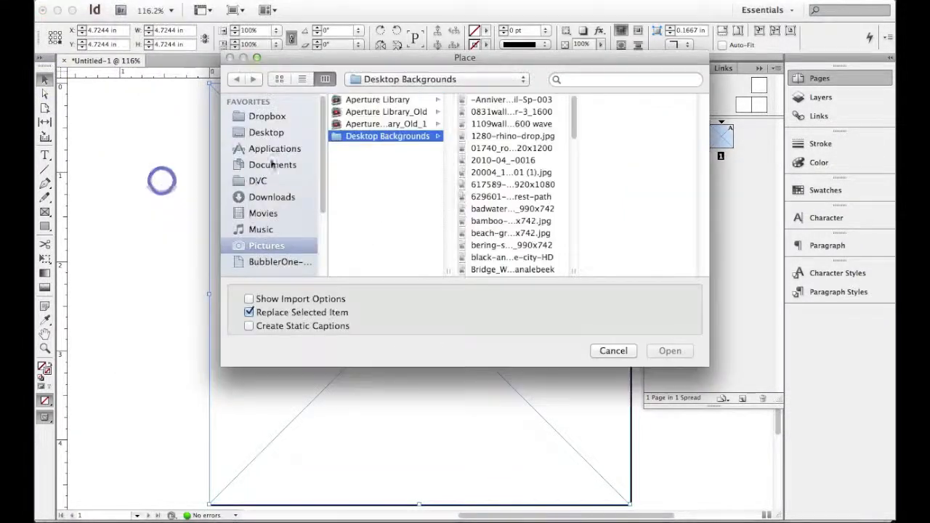
pyautogui.click(507, 138)
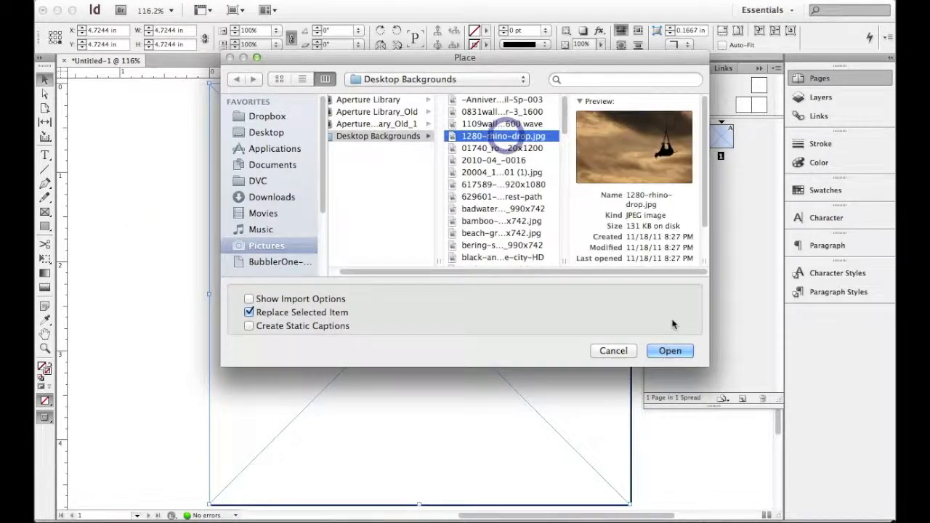
pyautogui.click(675, 350)
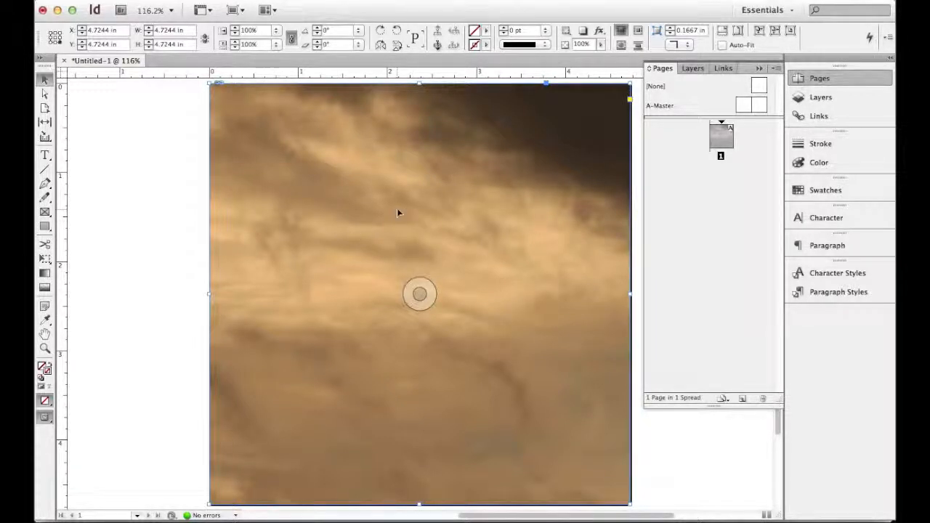
# - Fit the rhino photo to its frame with Fill Frame Proportionally
pyautogui.rightClick(336, 193)
pyautogui.moveTo(415, 309)
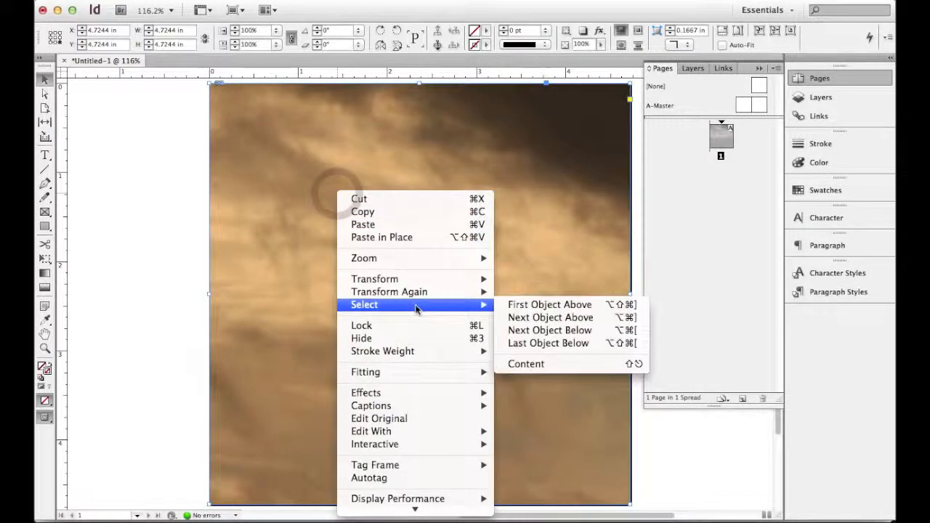
pyautogui.moveTo(390, 375)
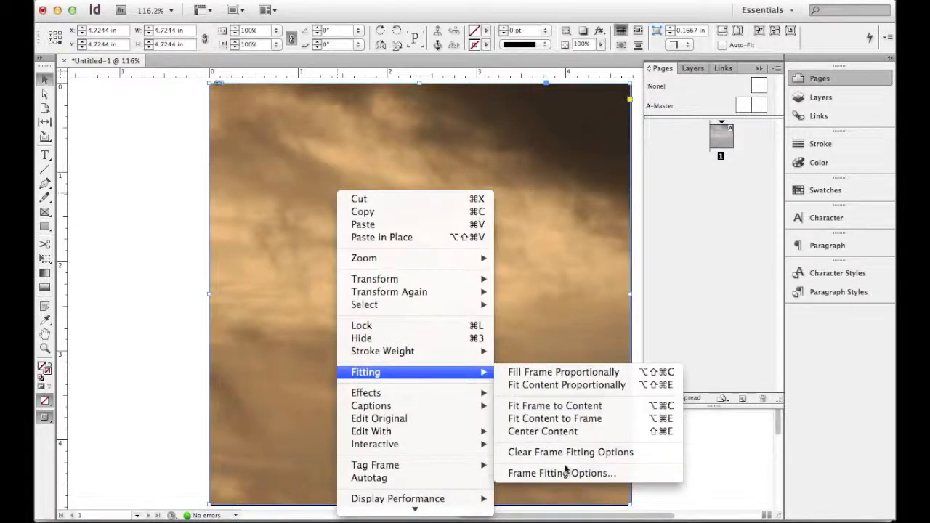
pyautogui.click(568, 372)
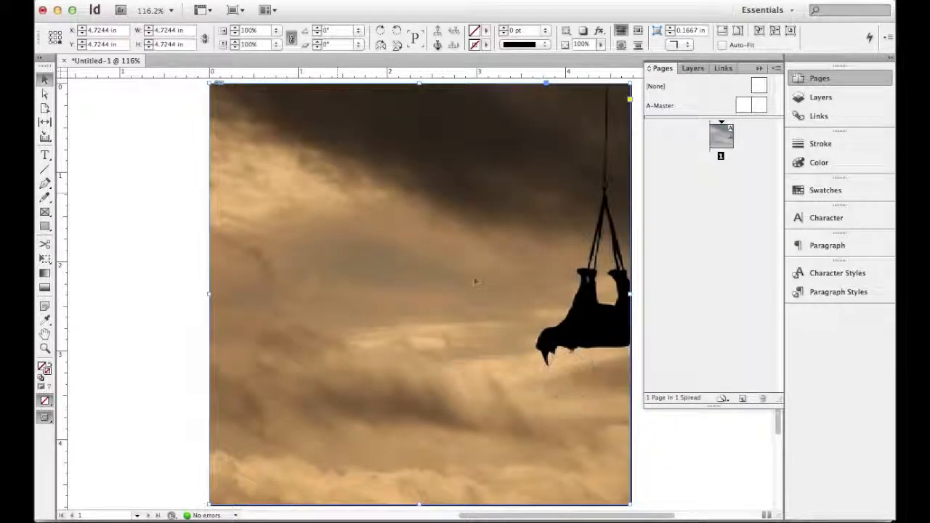
# - Select the photo inside its frame with the Direct Selection Tool and collapse the Pages panel to examine the image's full extent and scaling
pyautogui.click(45, 94)
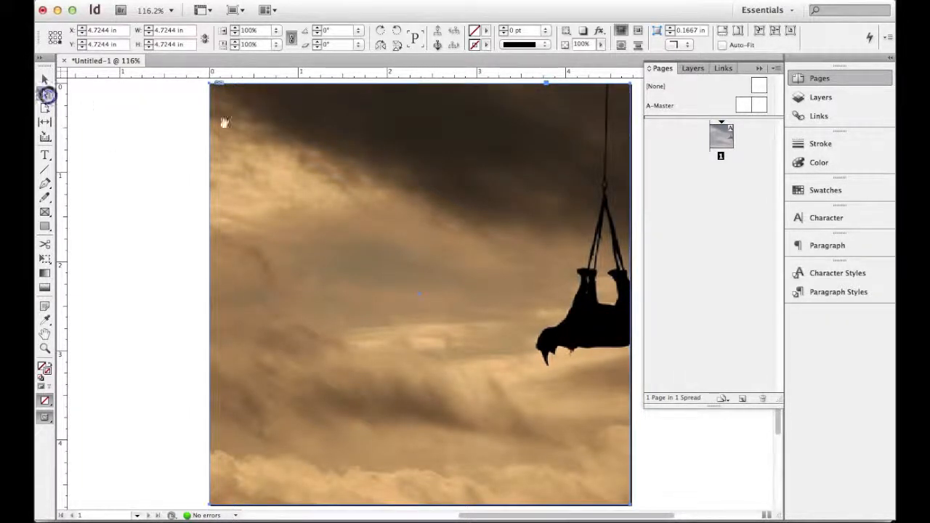
pyautogui.click(329, 175)
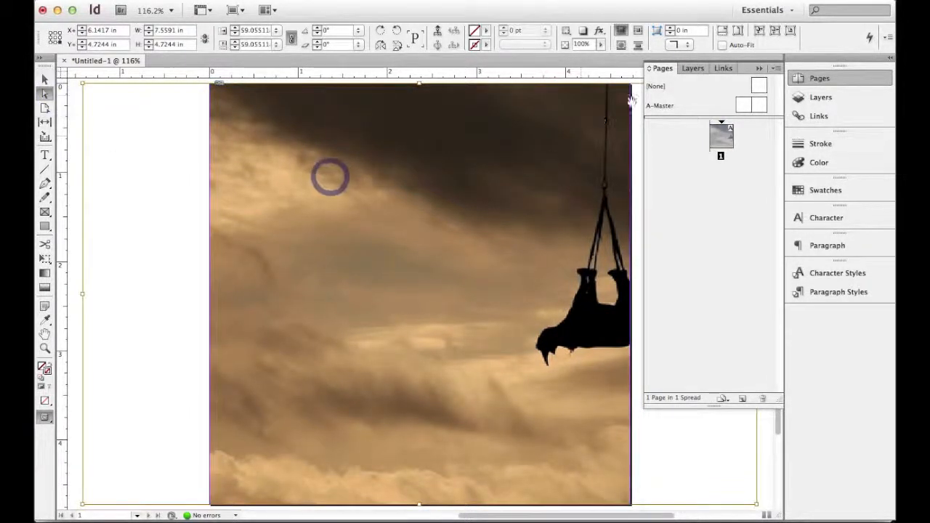
pyautogui.click(760, 68)
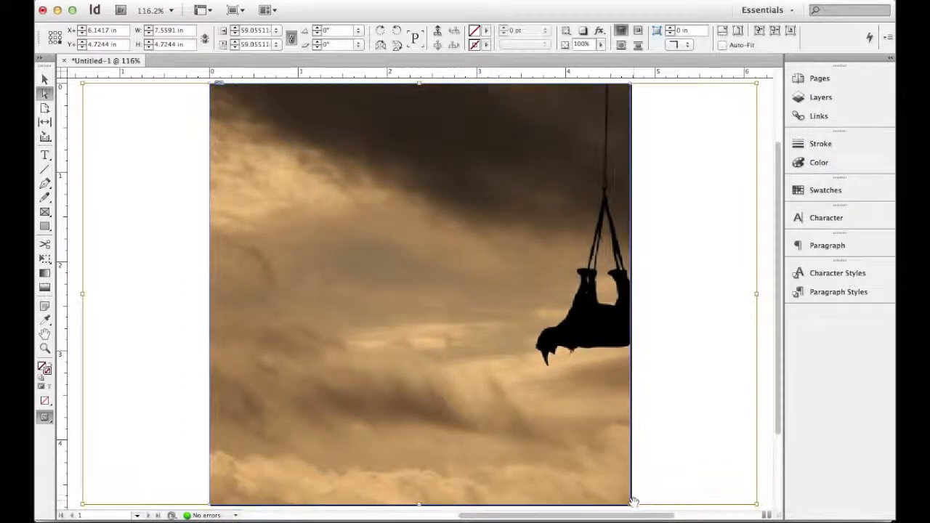
pyautogui.click(289, 39)
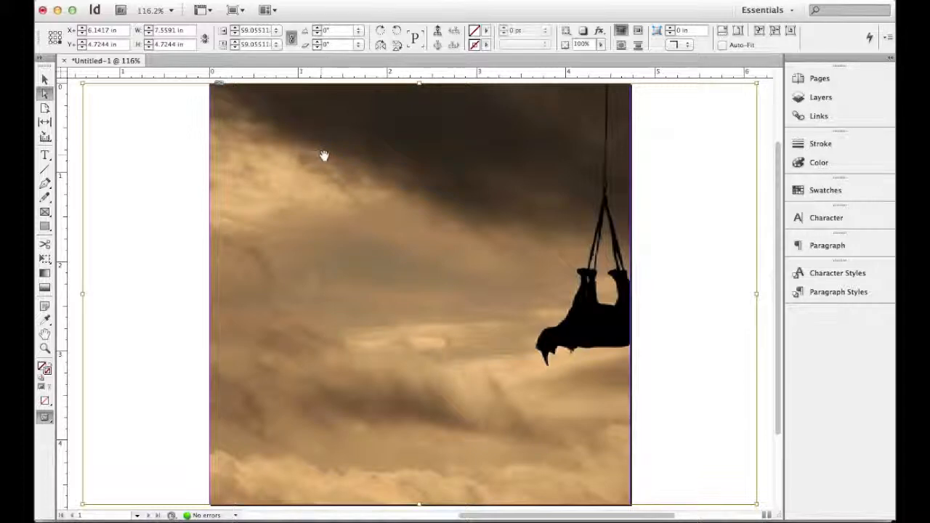
# - Undo the proportional fill and fit the photo inside the frame with Fit Content Proportionally
pyautogui.press('super+z')
pyautogui.rightClick(315, 231)
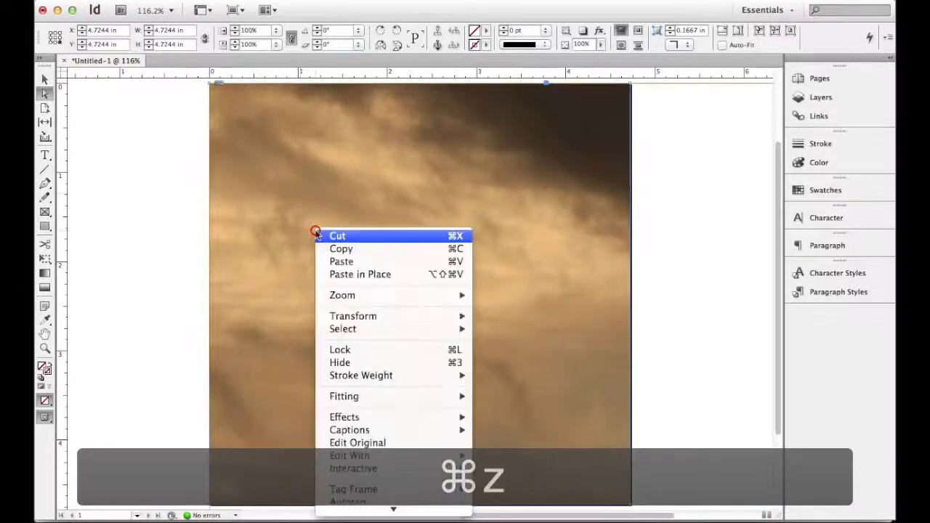
pyautogui.moveTo(390, 396)
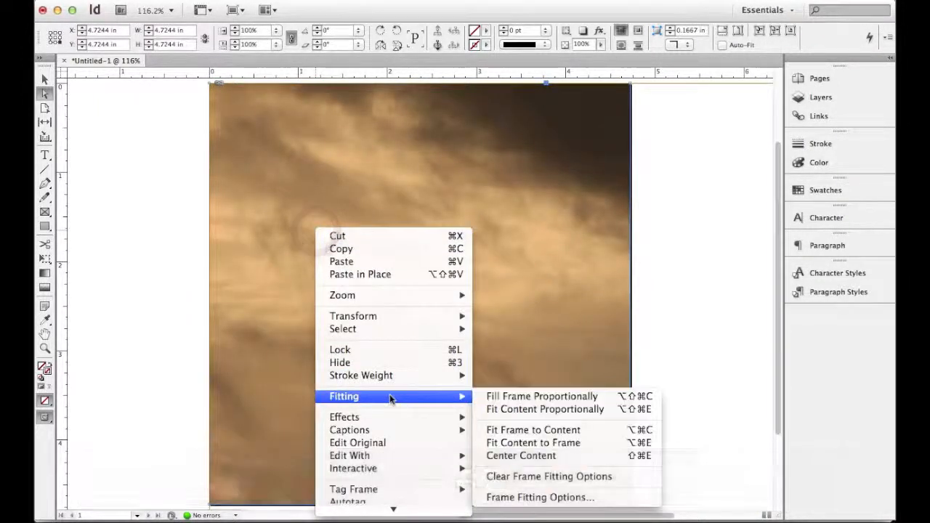
pyautogui.click(540, 410)
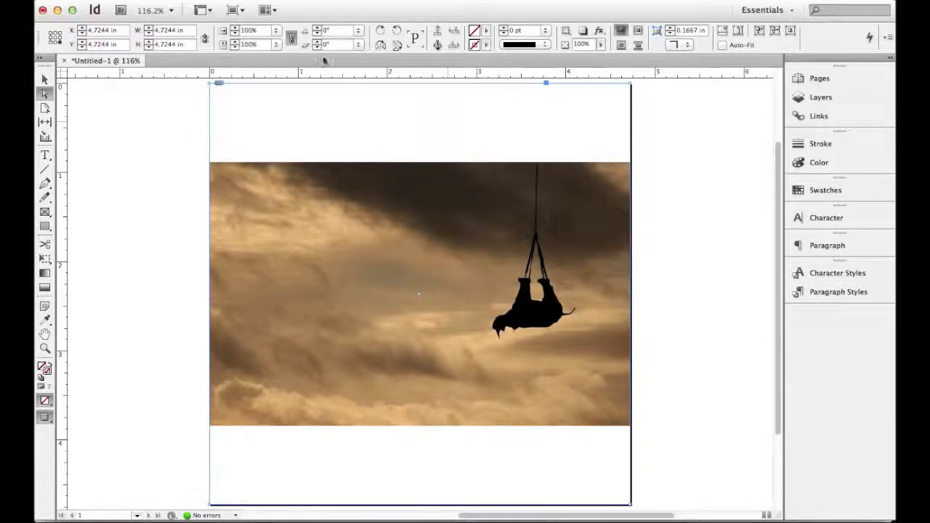
pyautogui.click(282, 1)
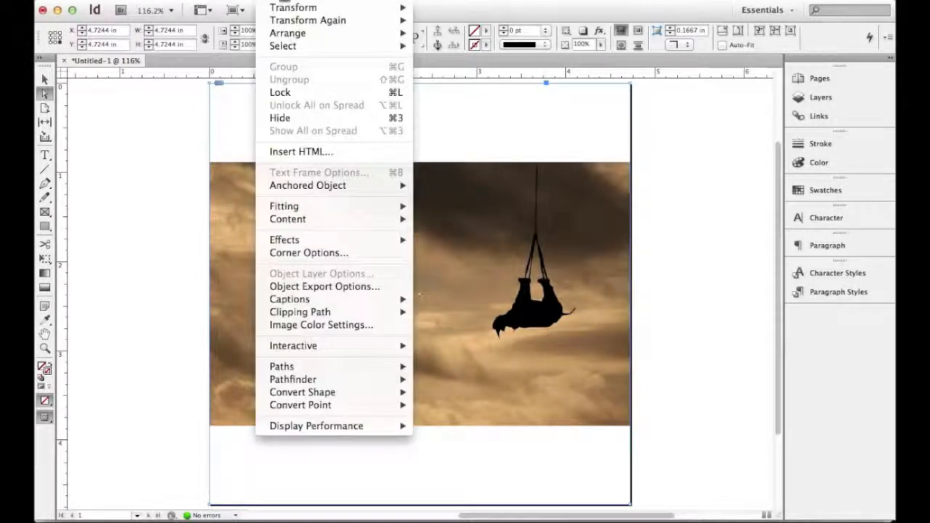
pyautogui.click(238, 1)
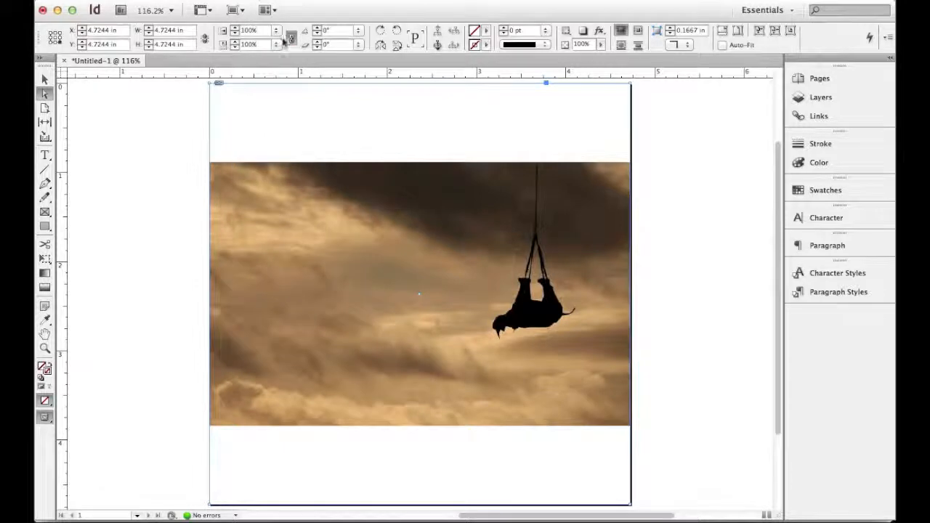
# - Undo the proportional content fit and resize the frame to the photo with Fit Frame to Content
pyautogui.press('super+z')
pyautogui.click(196, 1)
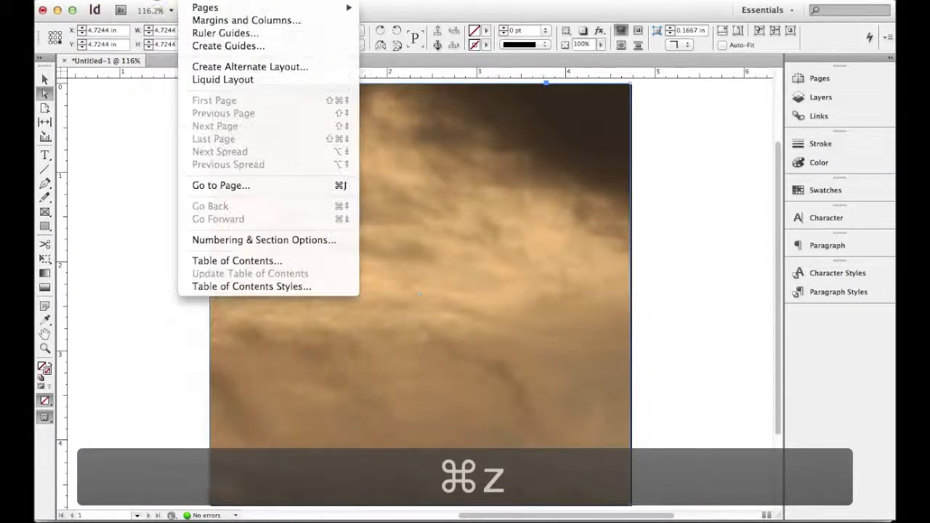
pyautogui.click(154, 2)
pyautogui.rightClick(381, 227)
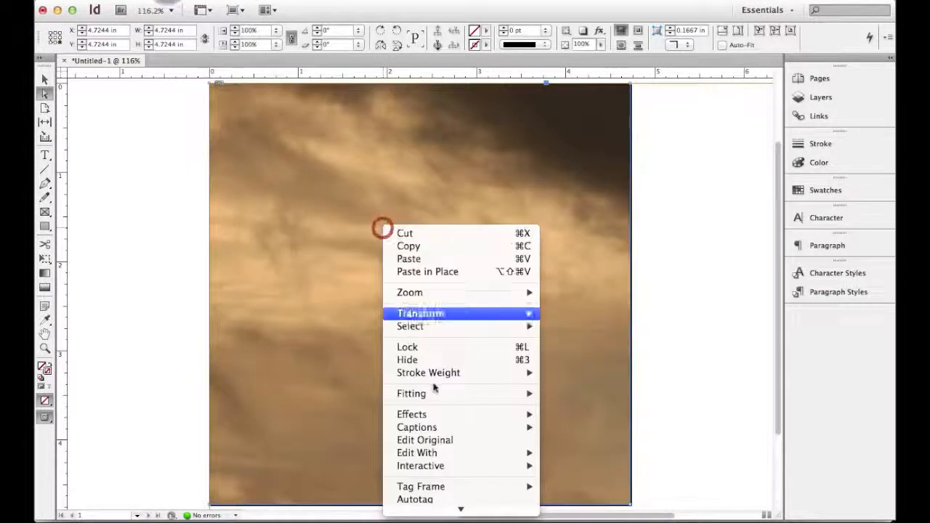
pyautogui.moveTo(440, 399)
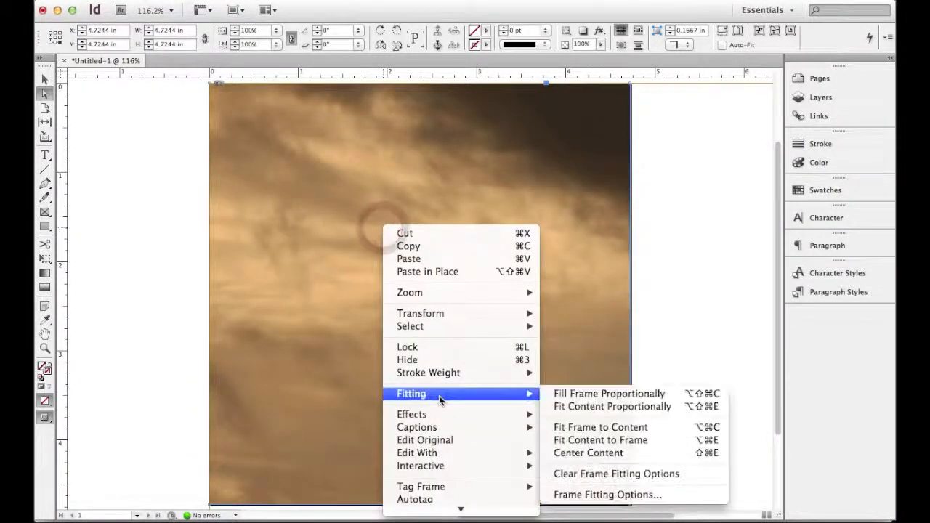
pyautogui.click(685, 427)
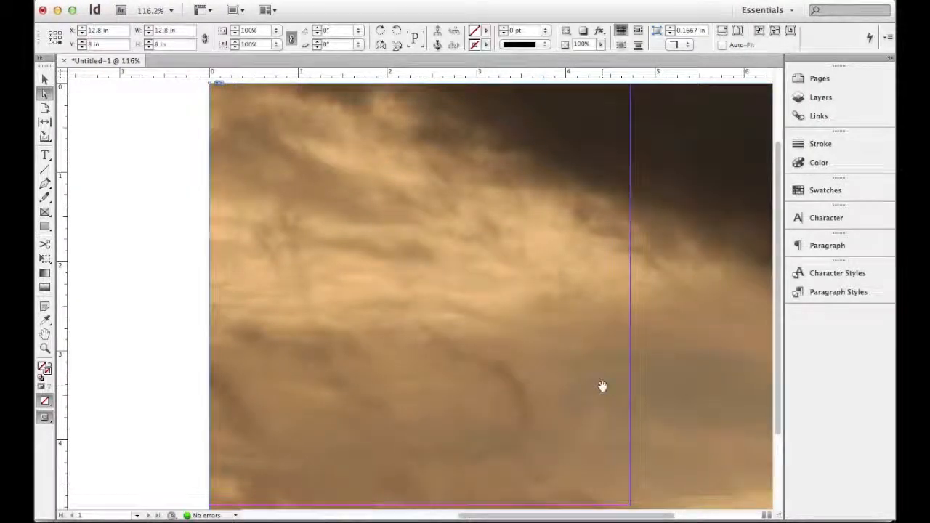
pyautogui.press('super+0')
pyautogui.press('super+minus')
pyautogui.press('super+minus')
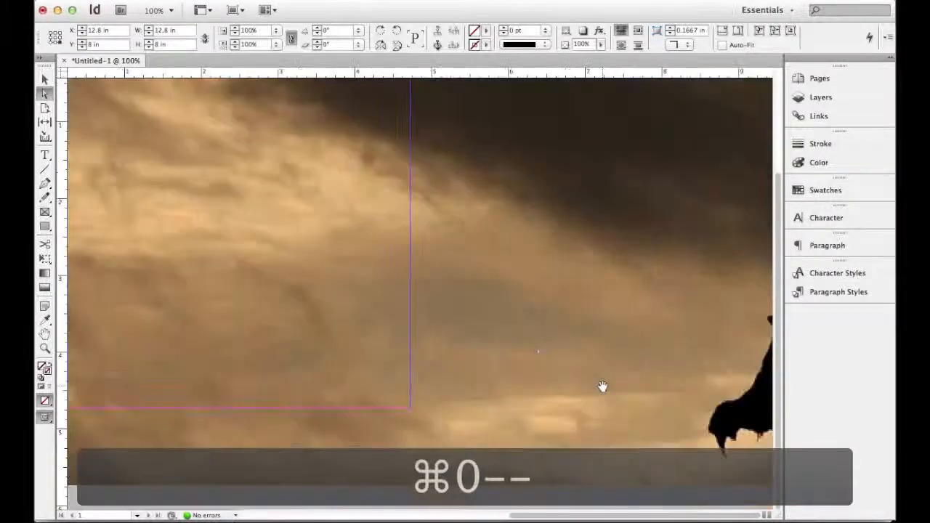
pyautogui.press('super+minus')
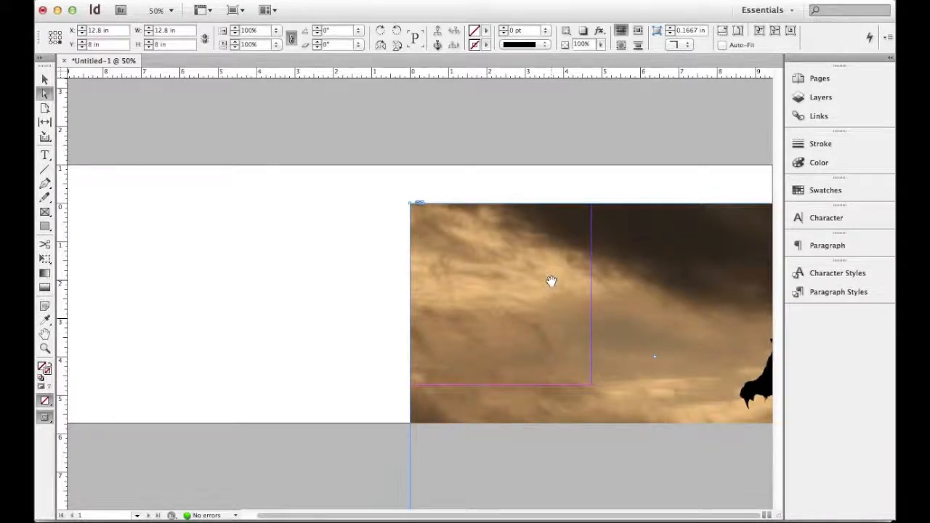
# - Undo the frame resize and stretch the photo to the page-sized frame with Fit Content to Frame
pyautogui.press('super+z')
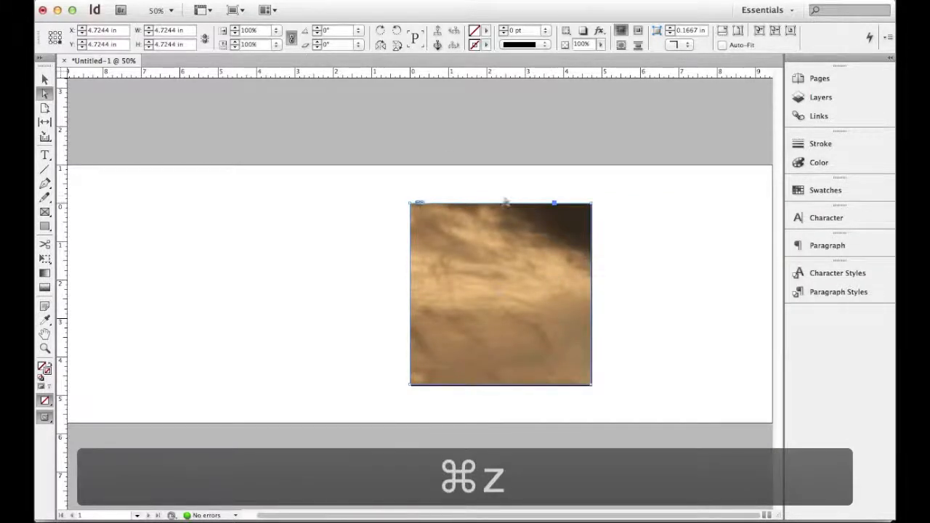
pyautogui.rightClick(528, 287)
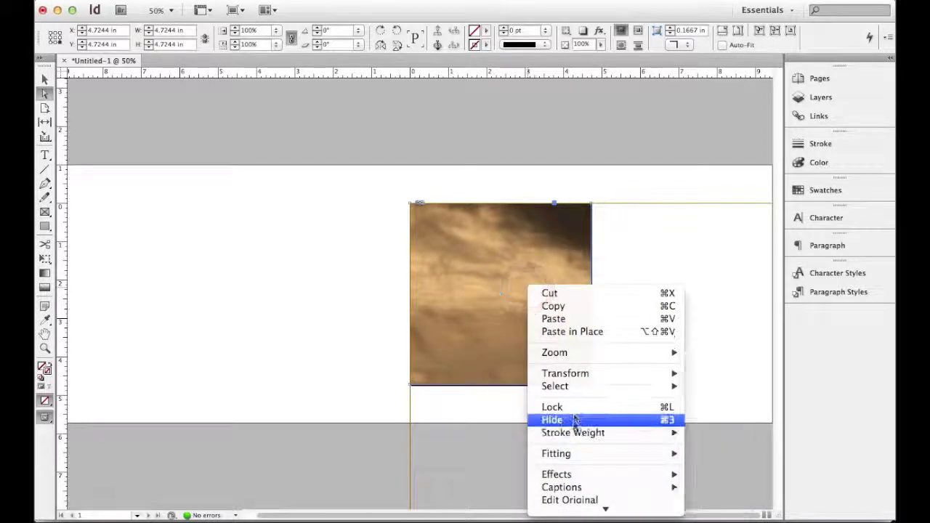
pyautogui.moveTo(552, 453)
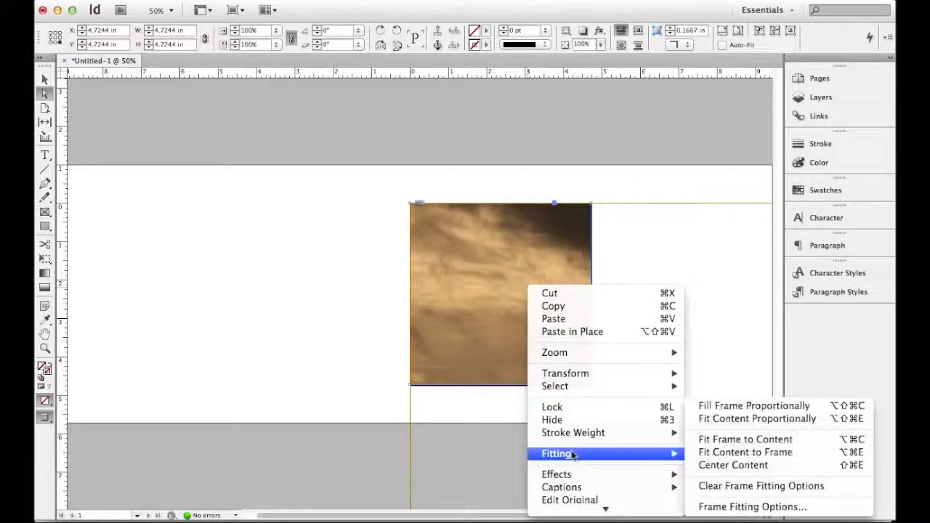
pyautogui.click(732, 453)
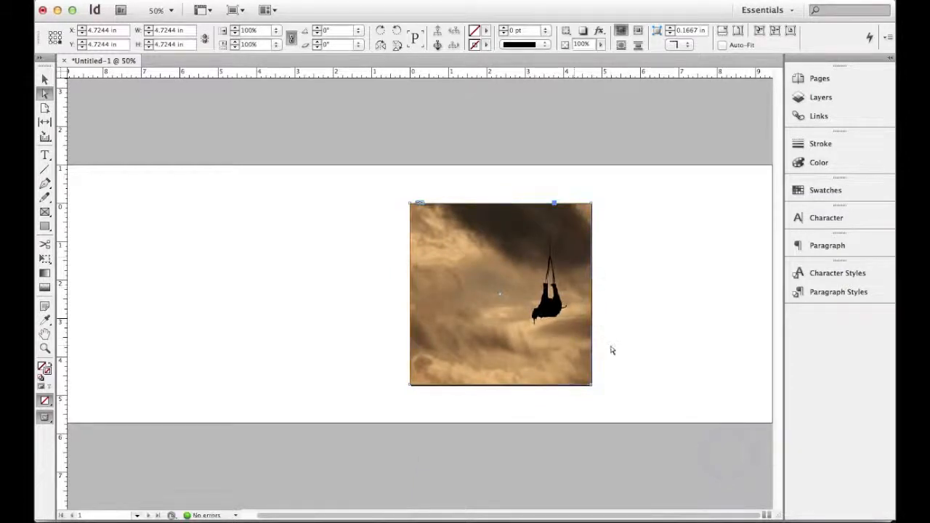
pyautogui.press('super+0')
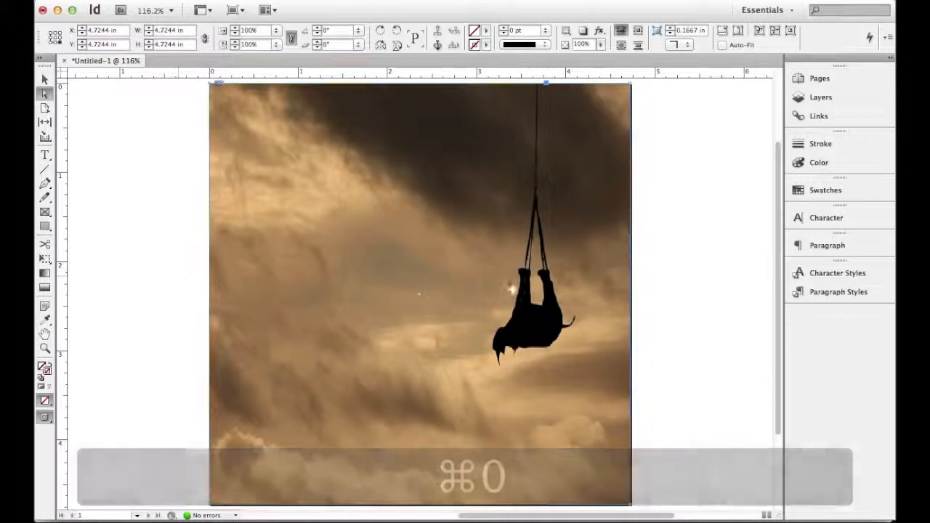
# - Undo the stretched fit and the accidental removal of the photo frame
pyautogui.press('super+z')
pyautogui.rightClick(418, 249)
pyautogui.click(419, 251)
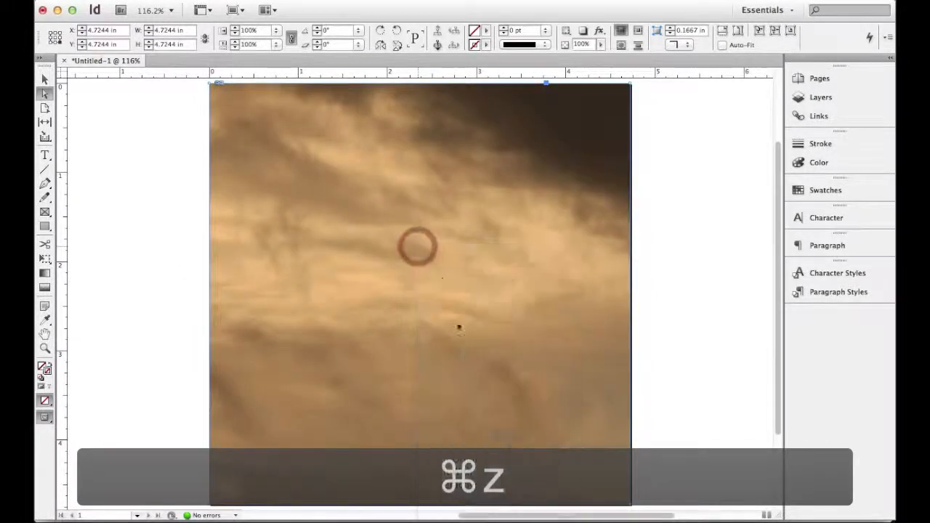
pyautogui.rightClick(431, 244)
pyautogui.press('Escape')
pyautogui.press('Escape')
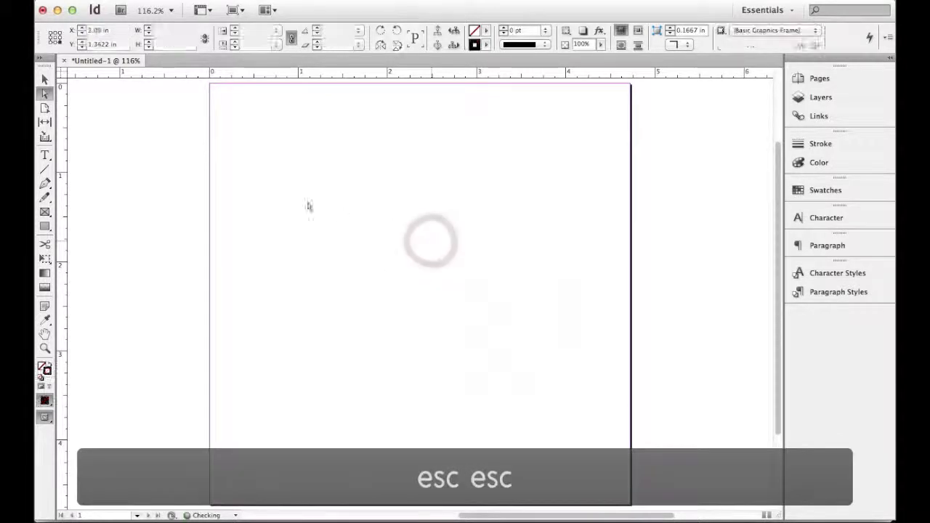
pyautogui.press('super+z')
# - Center the full-size photo within its frame with Center Content
pyautogui.rightClick(414, 237)
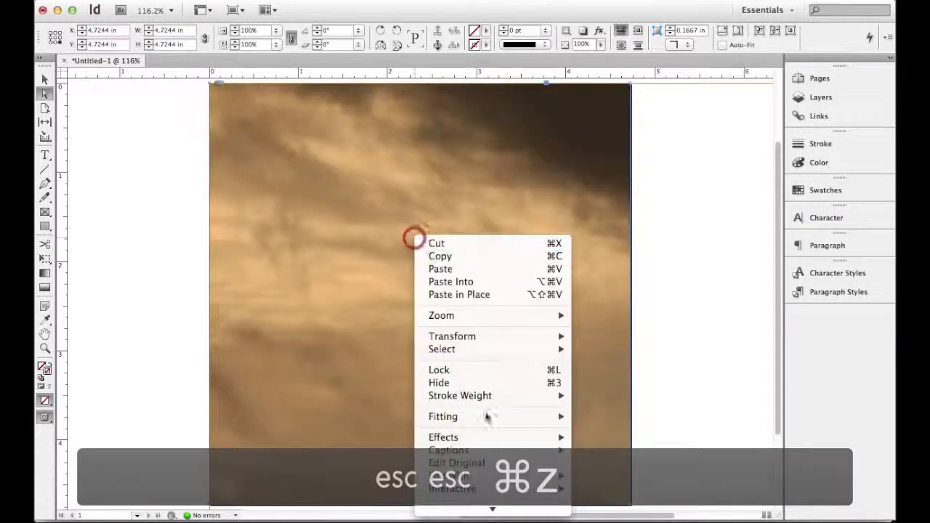
pyautogui.moveTo(489, 418)
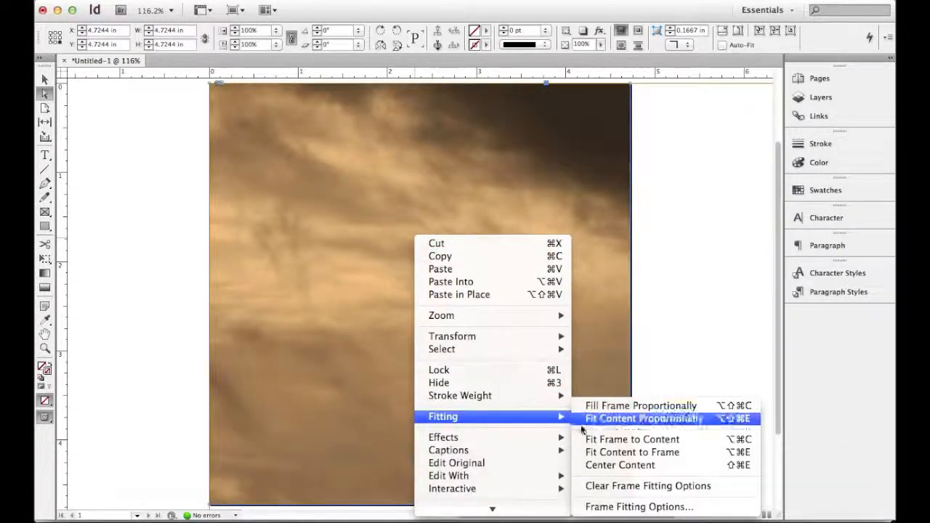
pyautogui.click(609, 468)
# - Apply Fill Frame Proportionally to the photo and slide the image about 0.63 in to the left inside its frame, leaving it deselected
pyautogui.rightClick(448, 243)
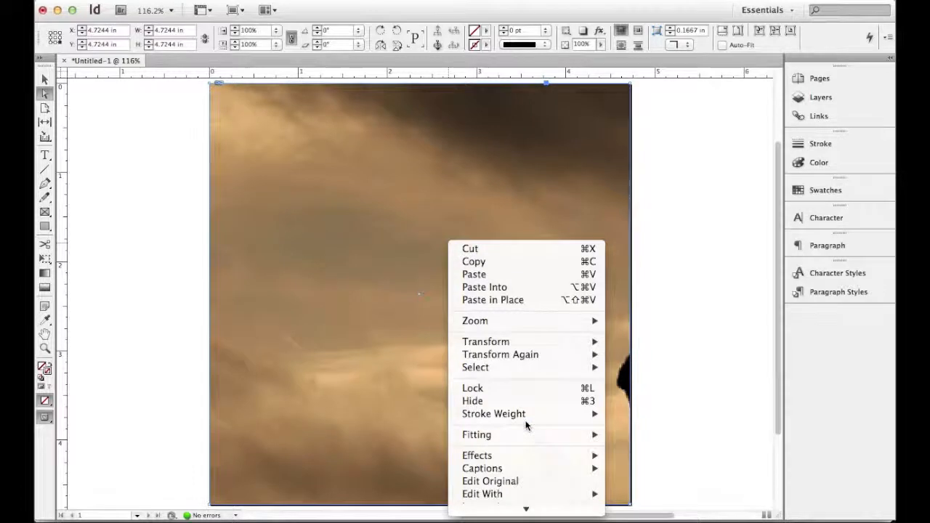
pyautogui.moveTo(530, 434)
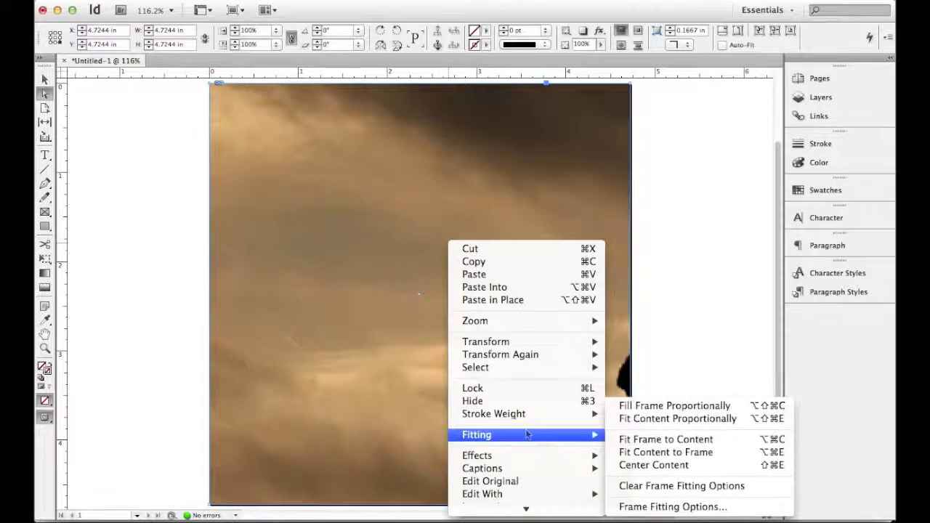
pyautogui.click(659, 407)
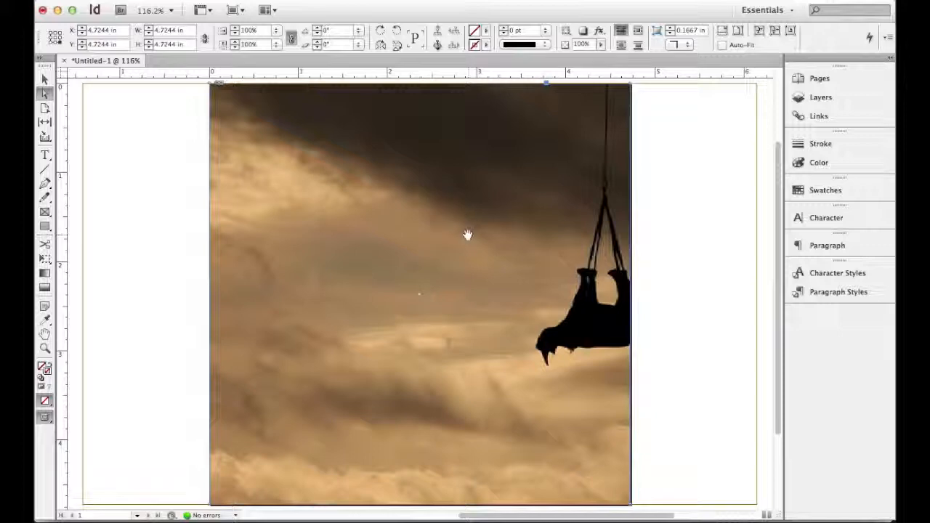
pyautogui.moveTo(512, 239); pyautogui.dragTo(459, 239)
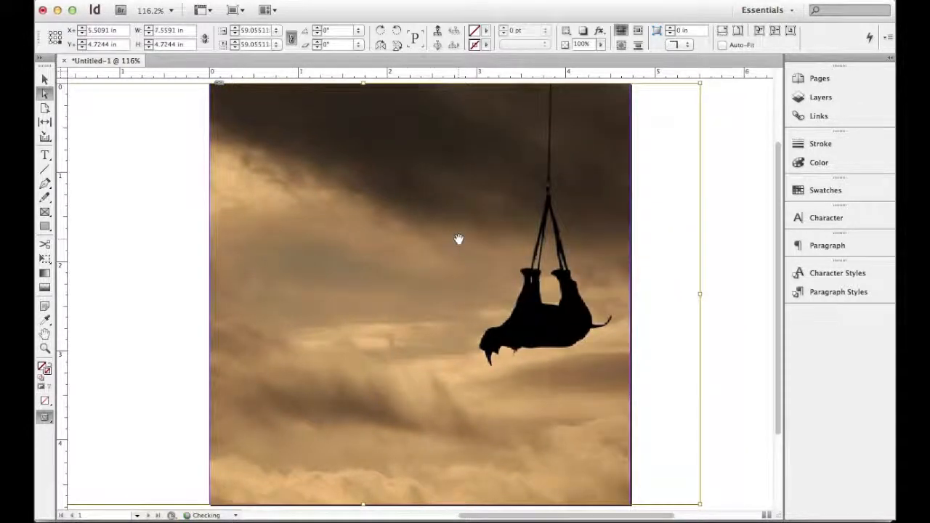
pyautogui.click(730, 190)
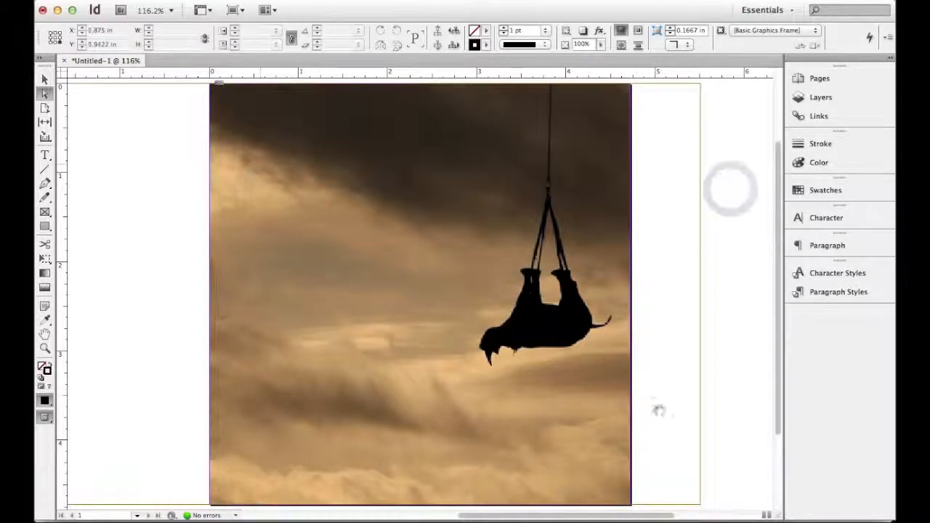